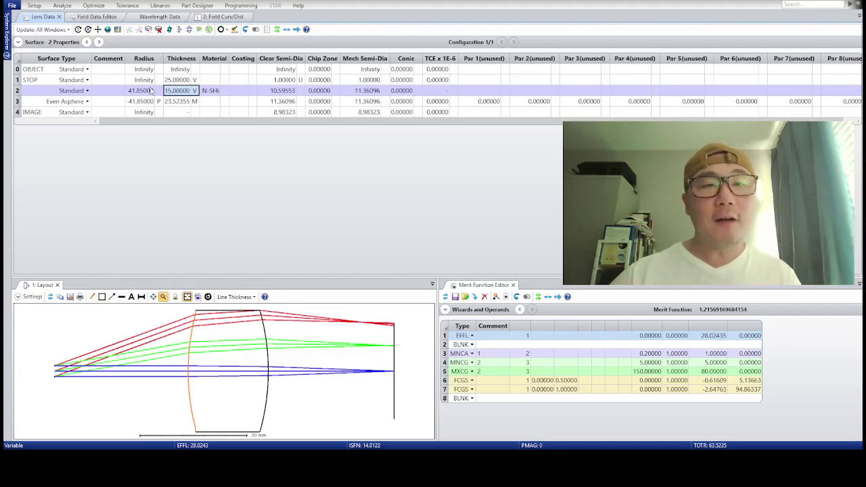
# Examine the lens thicknesses and material, the wavelength and field settings, and the field curvature and distortion plot.
pyautogui.press('Up')
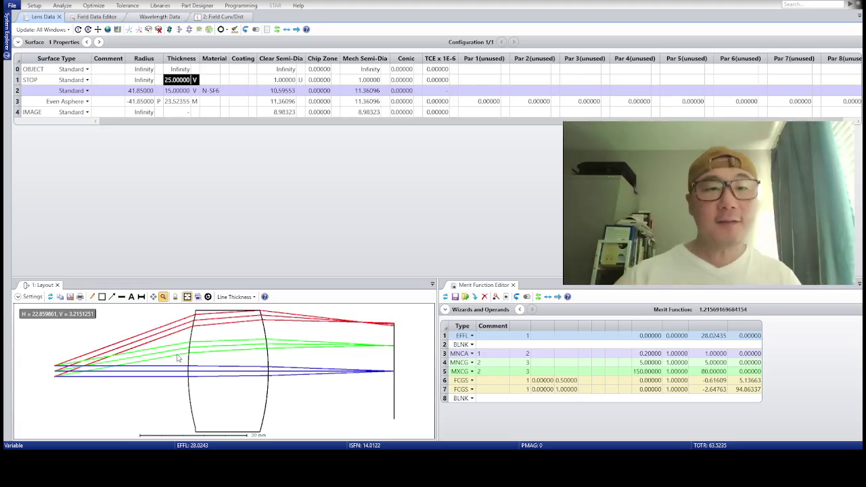
pyautogui.press('Down')
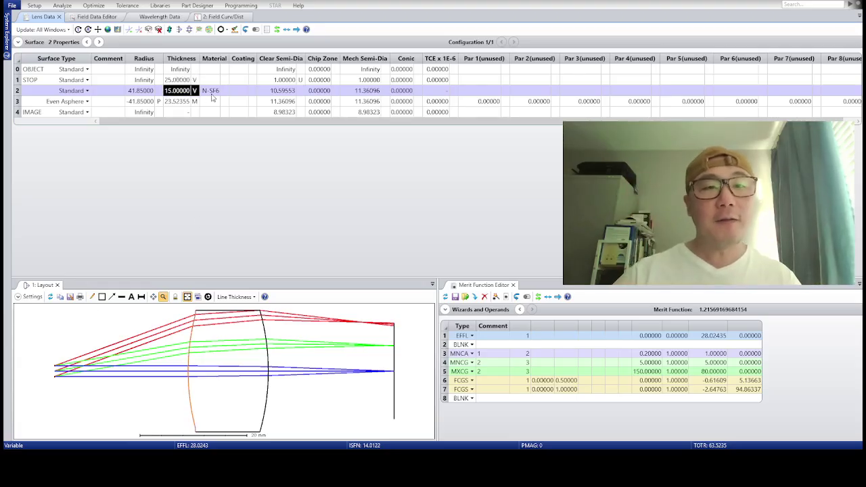
pyautogui.press('Right')
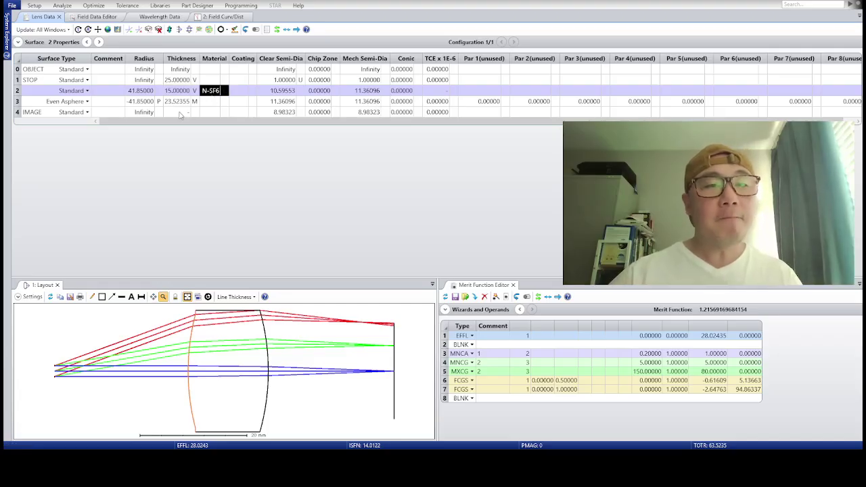
pyautogui.click(187, 101)
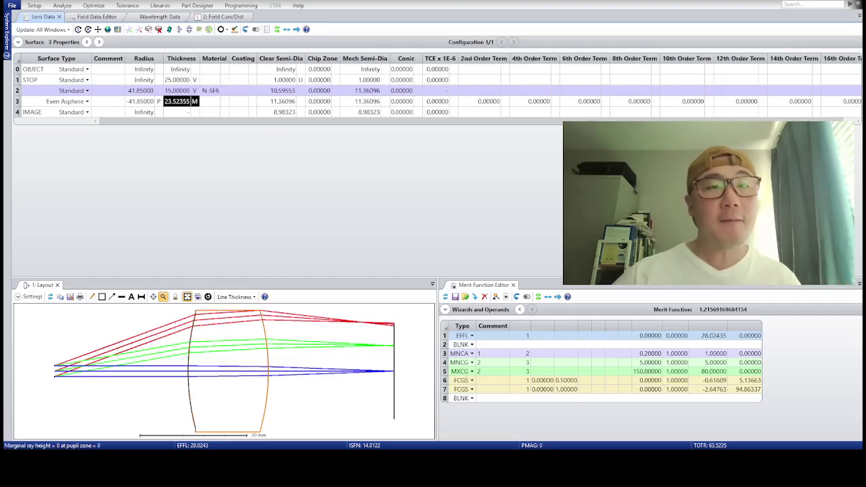
pyautogui.click(160, 17)
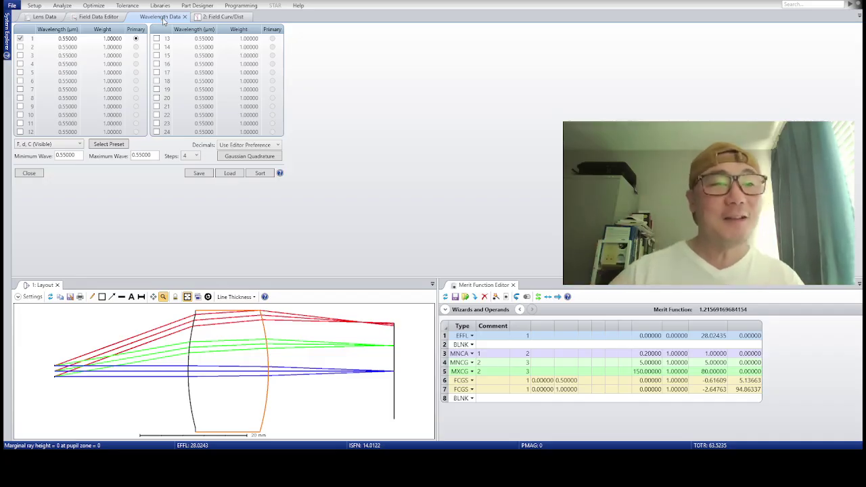
pyautogui.click(99, 19)
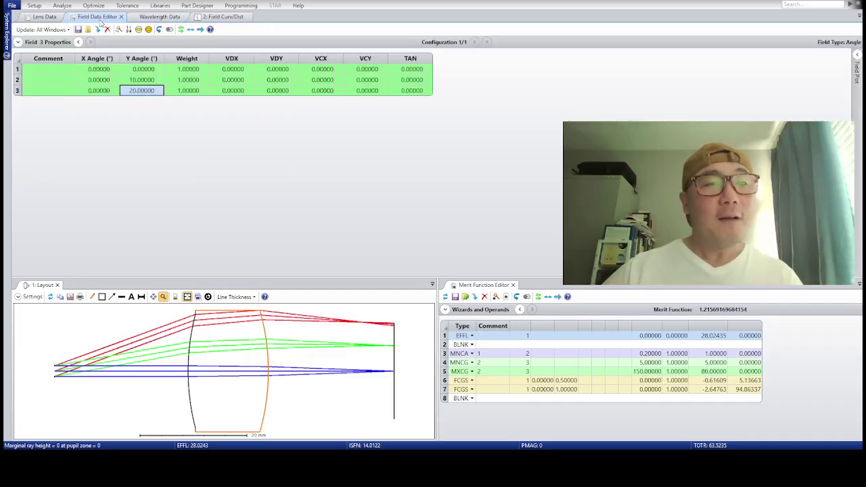
pyautogui.doubleClick(141, 92)
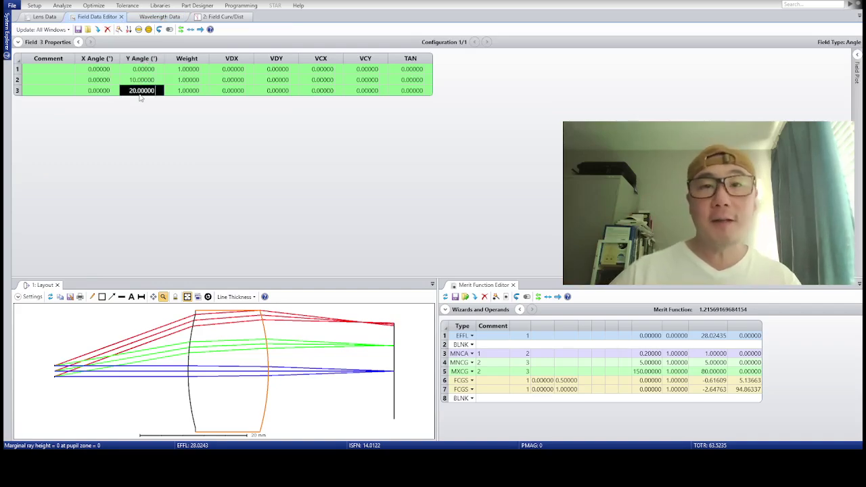
pyautogui.click(227, 17)
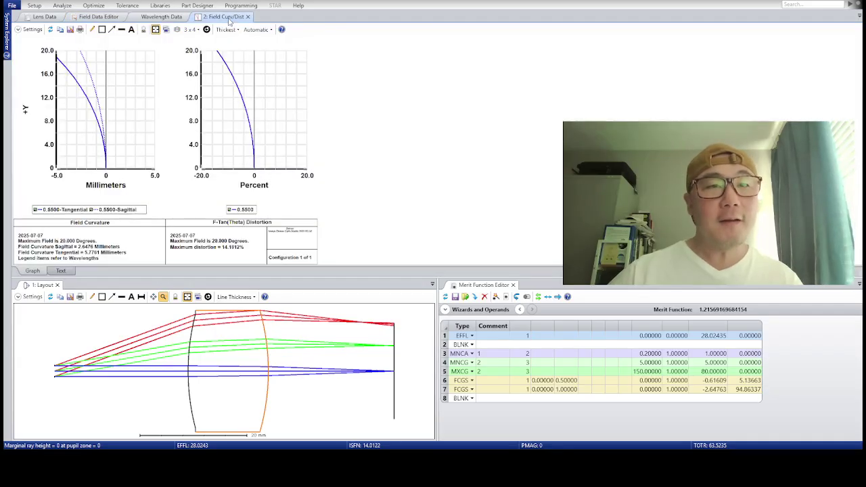
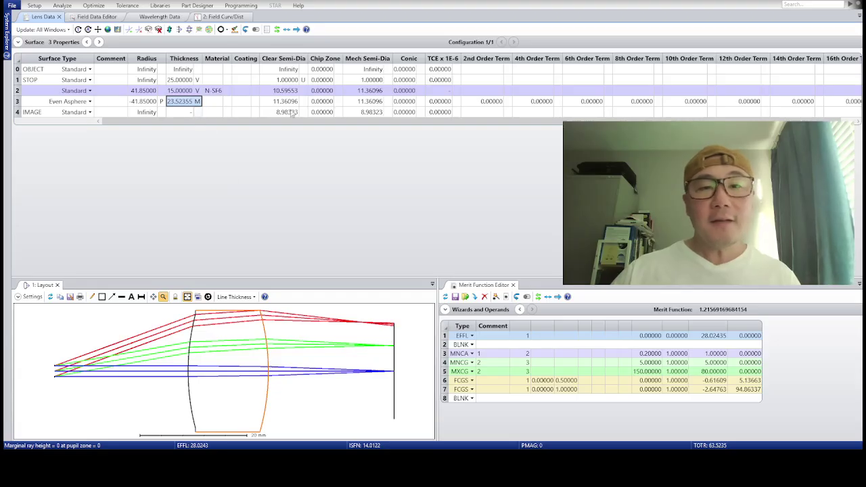
# Make the conic, 4th order and 6th order terms of the even asphere surface 3 variable.
pyautogui.click(420, 103)
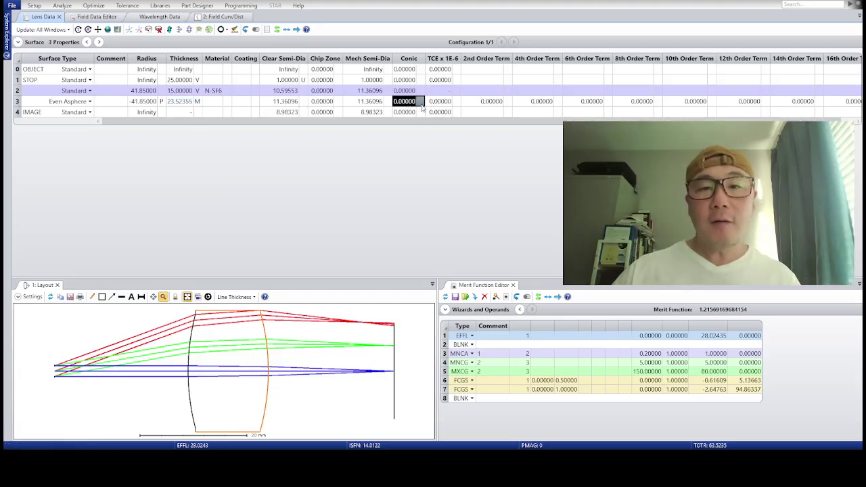
pyautogui.hotkey('ctrl', 'z')
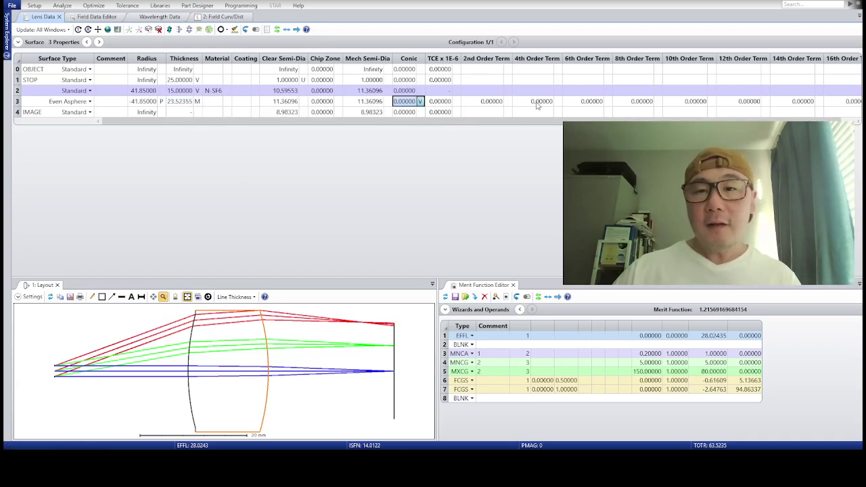
pyautogui.click(537, 102)
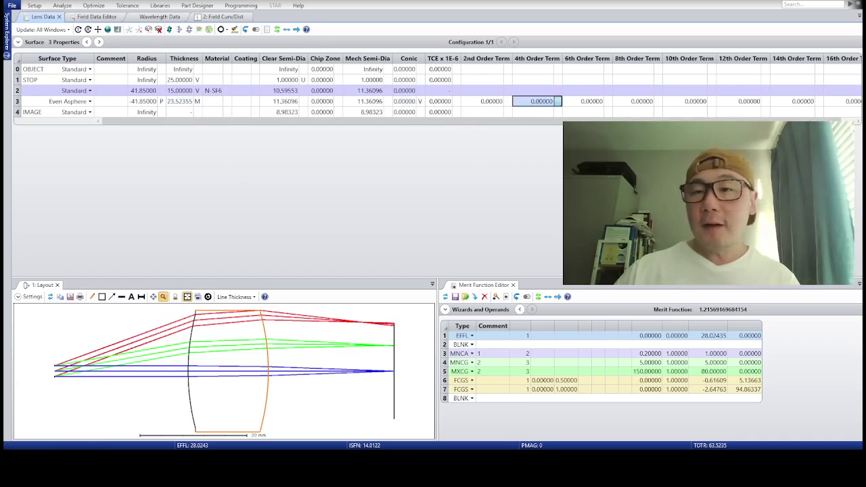
pyautogui.click(597, 103)
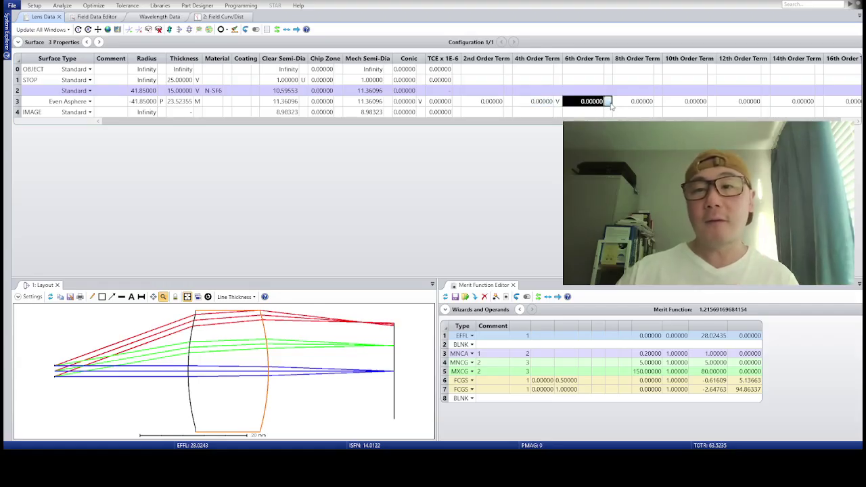
pyautogui.click(604, 103)
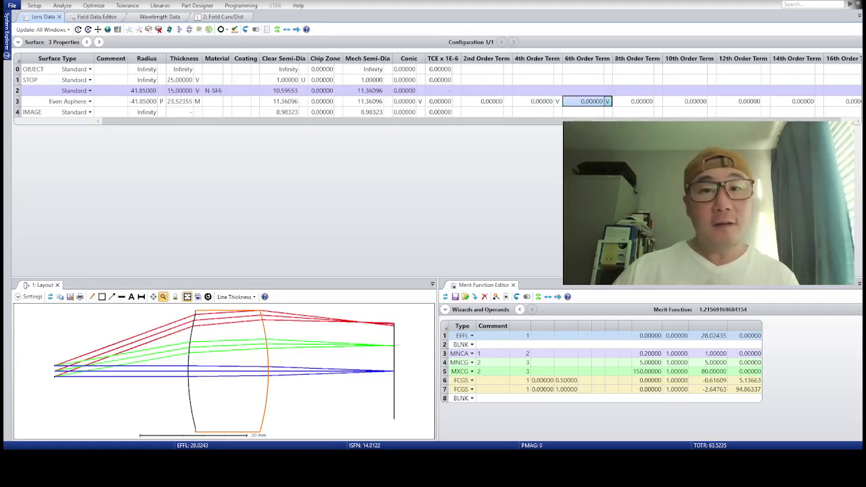
pyautogui.hotkey('ctrl', 'z')
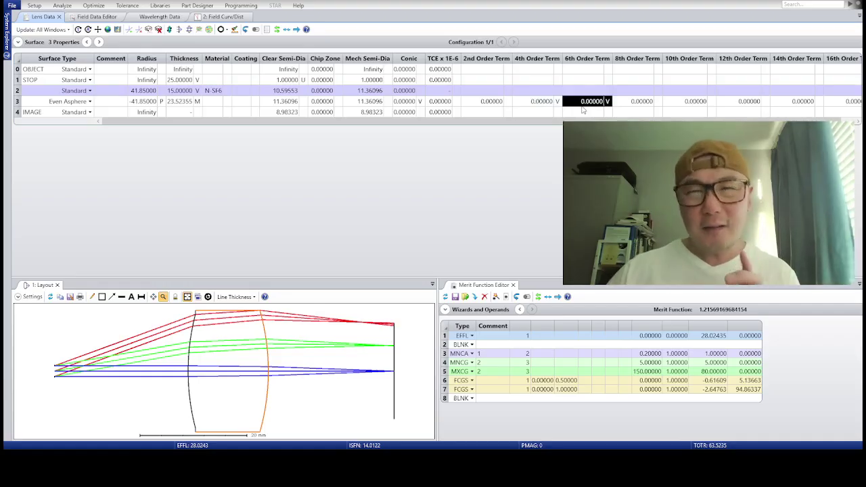
# Make the 8th order and 10th order terms of the even asphere surface 3 variable.
pyautogui.click(631, 104)
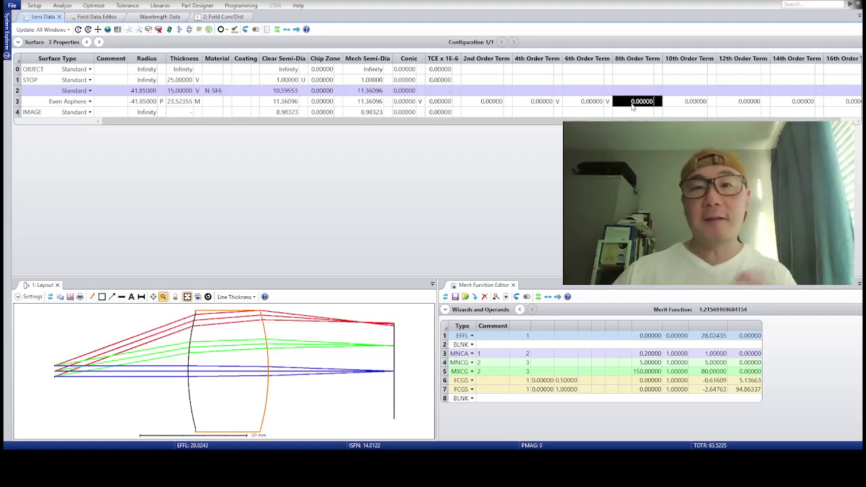
pyautogui.doubleClick(657, 105)
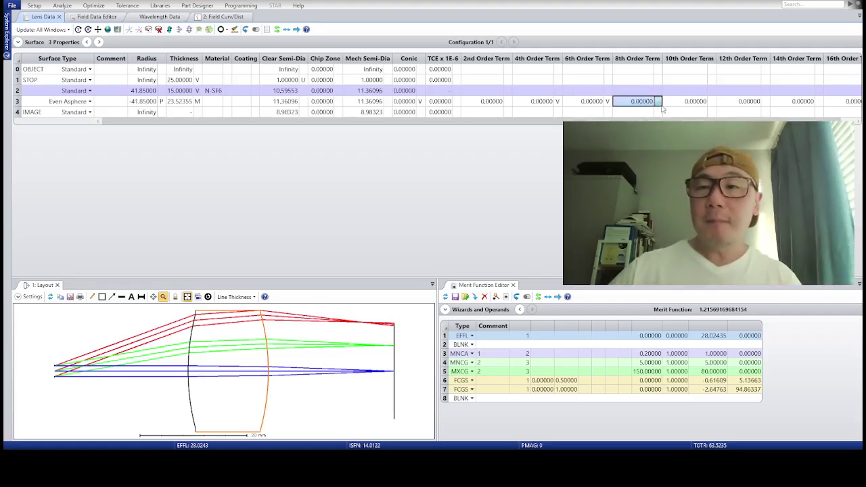
pyautogui.hotkey('ctrl', 'z')
pyautogui.click(696, 105)
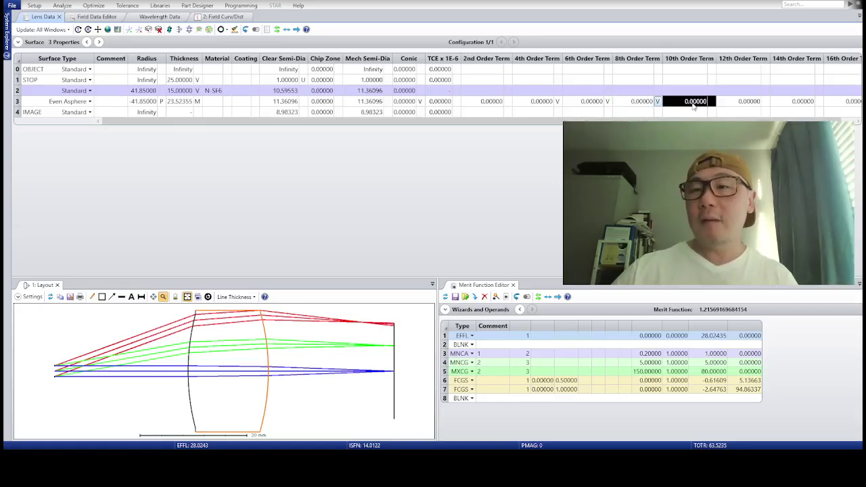
pyautogui.click(712, 102)
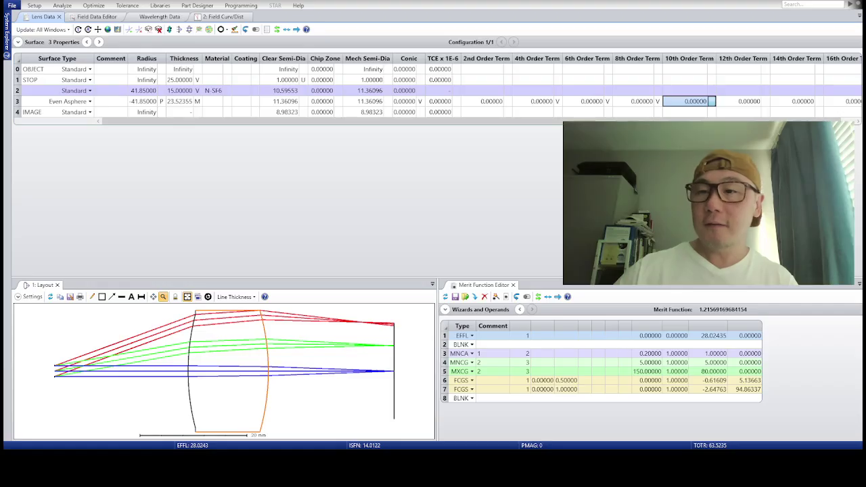
pyautogui.click(688, 102)
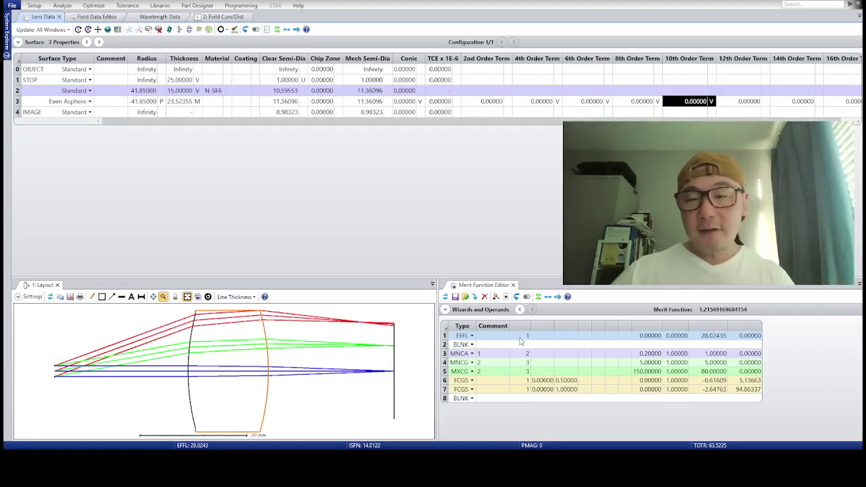
# Examine the EFFL, MNCA, MNCG, MXCG and FCGS merit function operands, including their surfaces, Hy fields, targets and weights, and surface 2's radius.
pyautogui.click(520, 338)
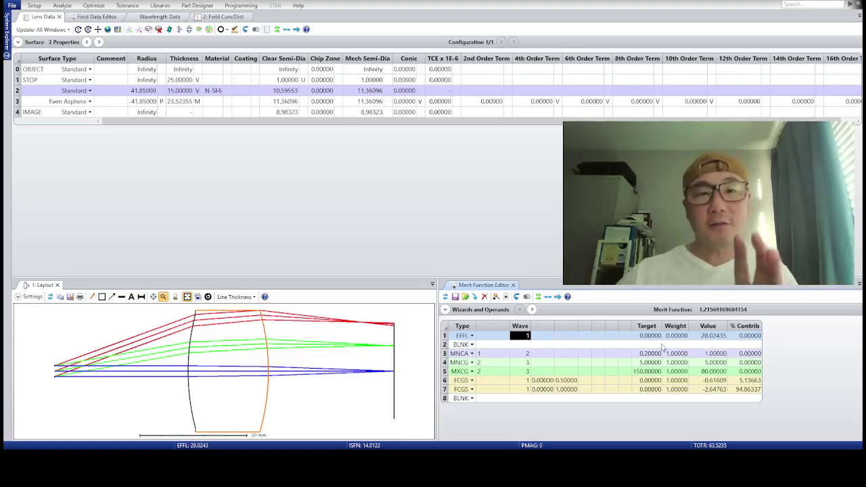
pyautogui.click(144, 91)
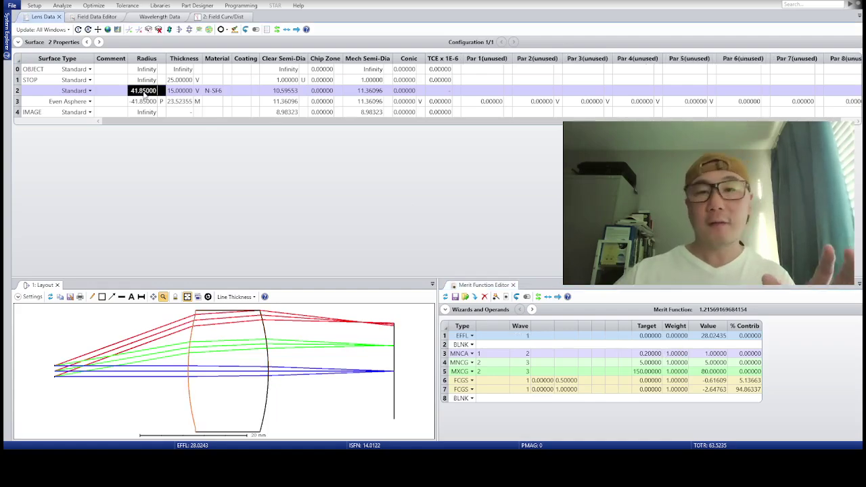
pyautogui.click(574, 353)
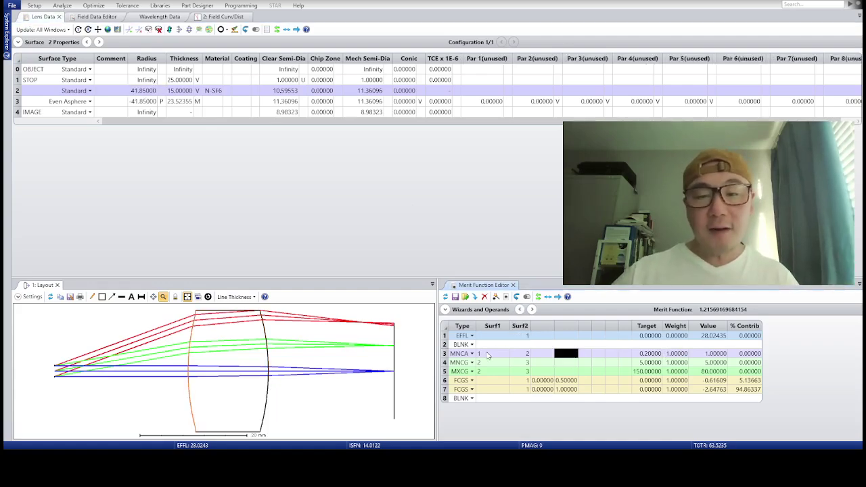
pyautogui.click(485, 355)
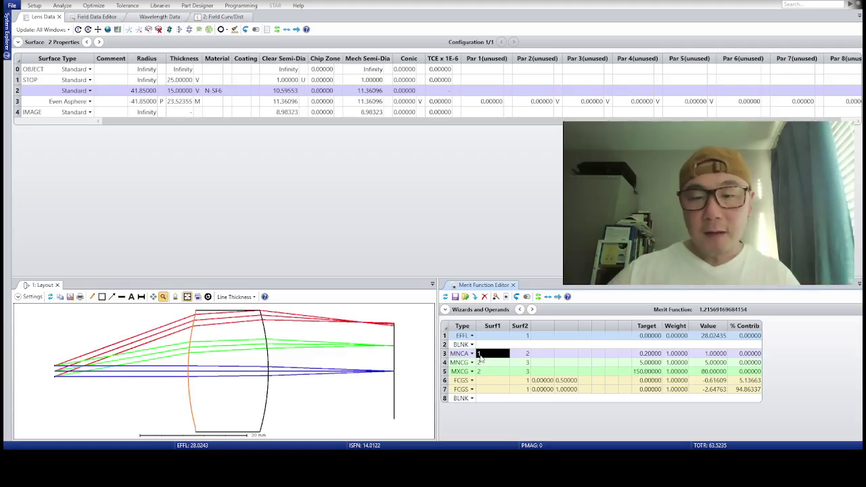
pyautogui.click(487, 372)
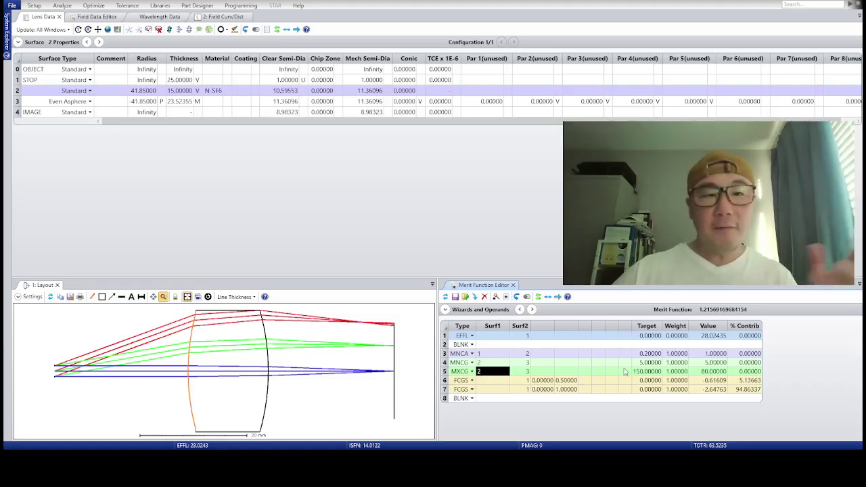
pyautogui.click(566, 381)
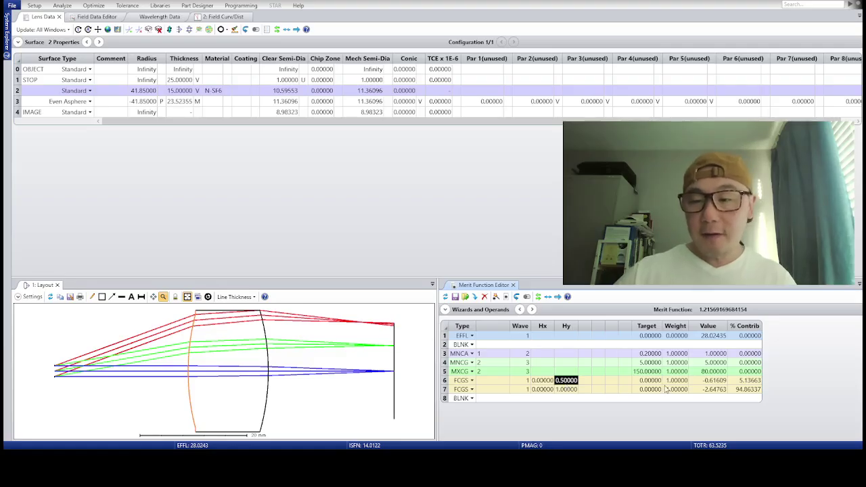
pyautogui.click(668, 383)
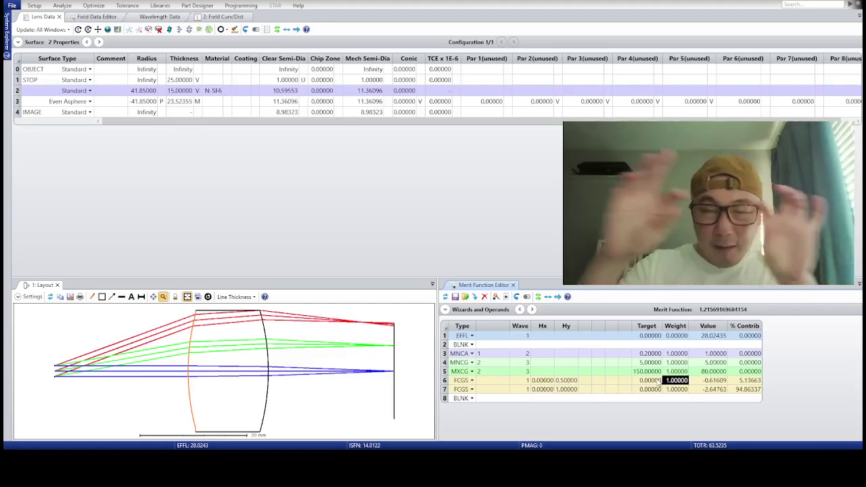
pyautogui.click(484, 381)
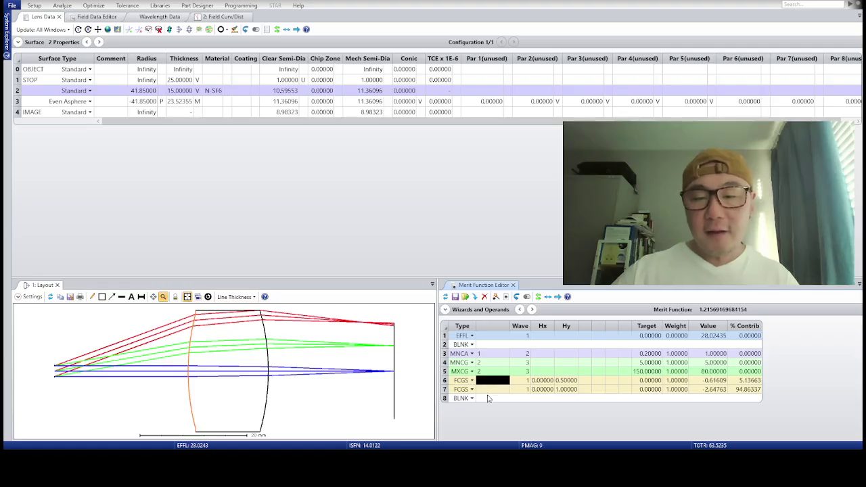
pyautogui.click(487, 398)
pyautogui.click(565, 381)
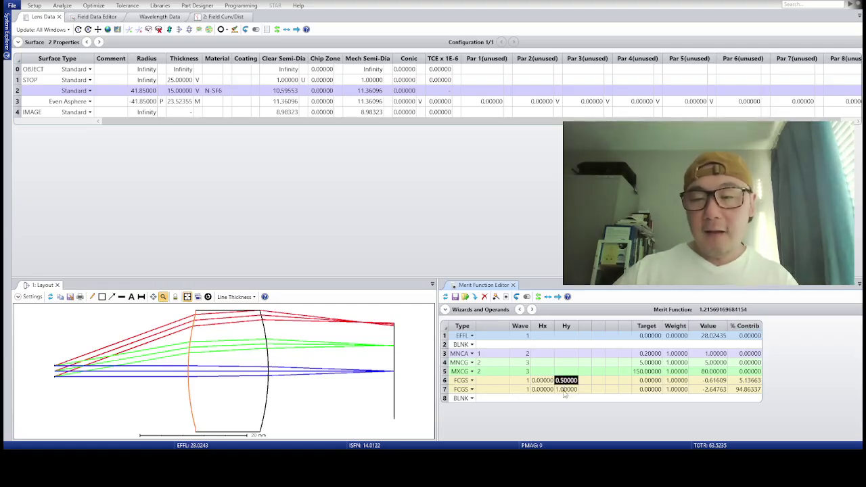
pyautogui.click(567, 391)
pyautogui.click(686, 381)
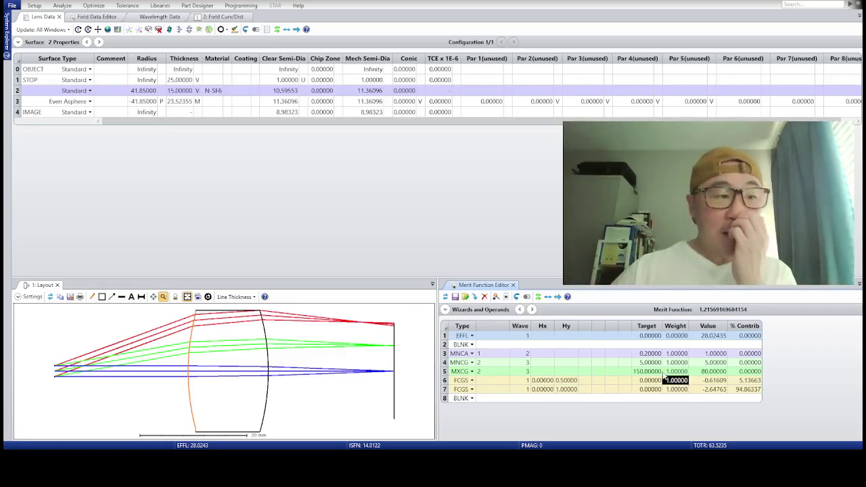
# Optimize the lens with the current variables and merit function, and check the updated field curvature and distortion plot.
pyautogui.click(94, 8)
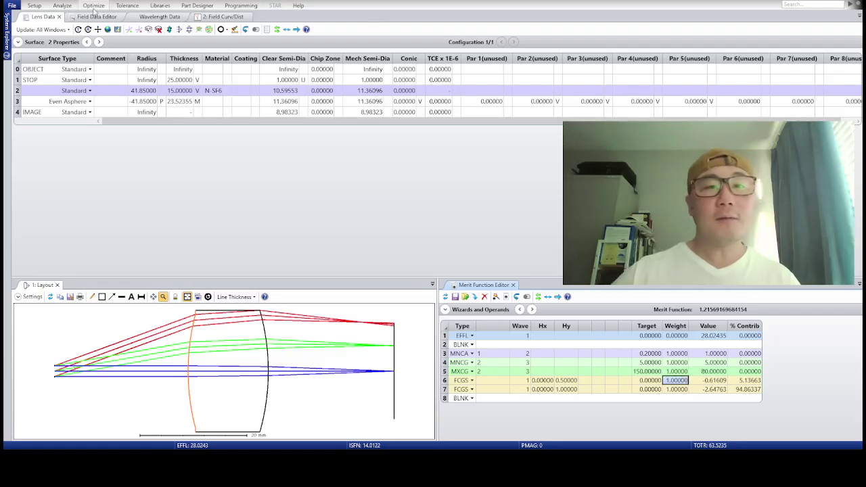
pyautogui.click(318, 39)
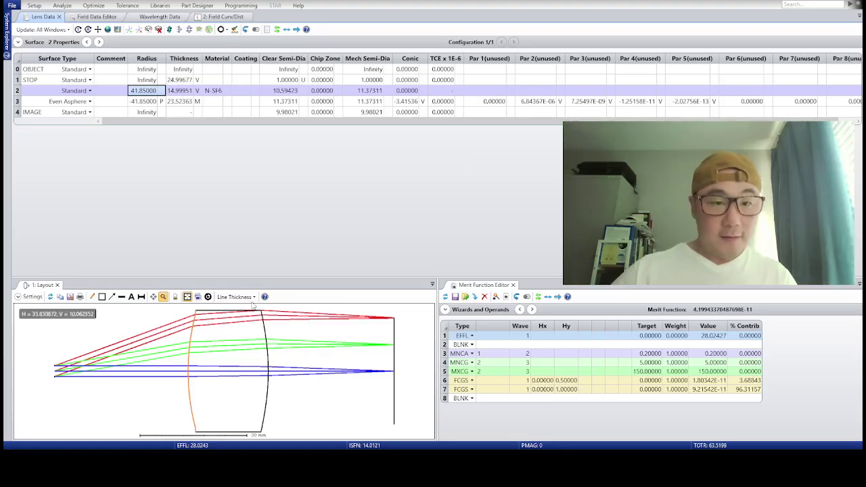
pyautogui.click(670, 389)
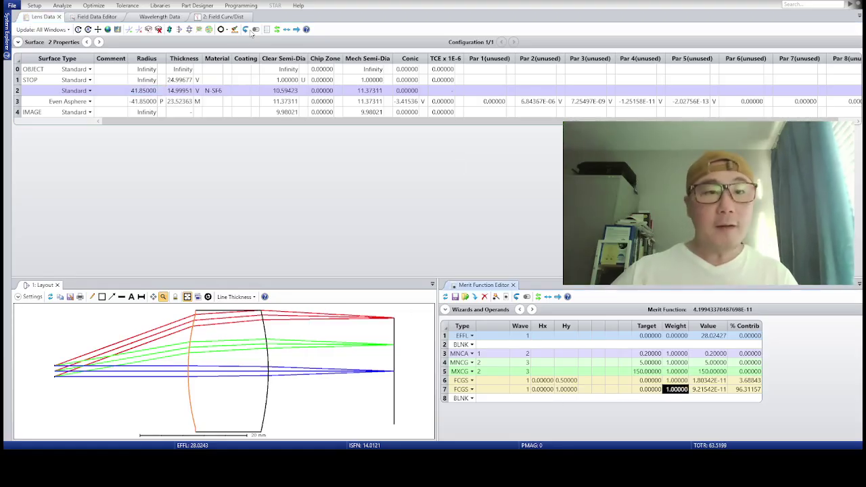
pyautogui.click(225, 17)
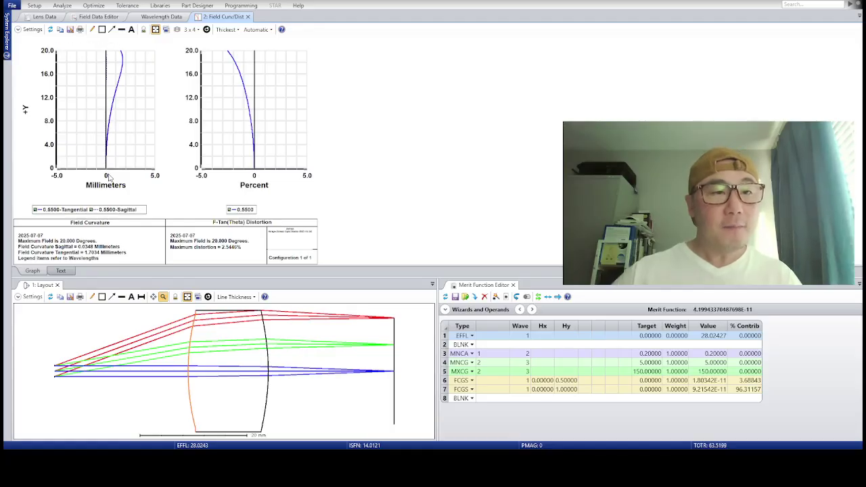
pyautogui.click(46, 17)
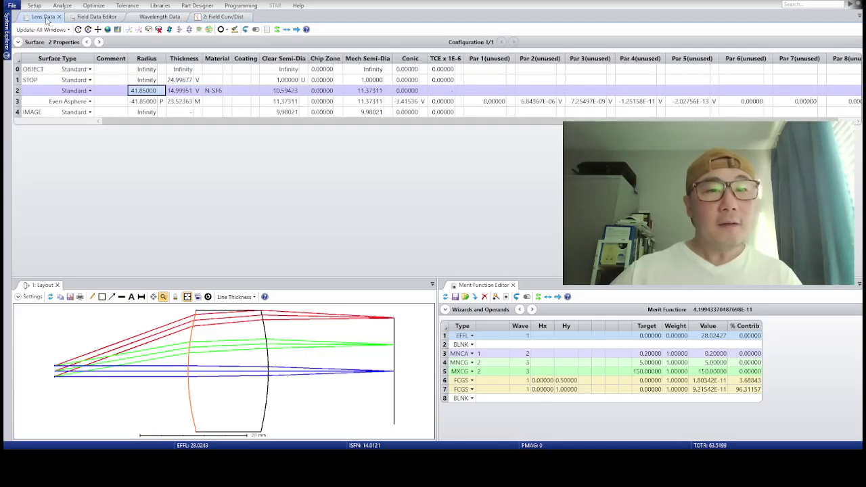
# Examine the optimized conic and 4th to 10th order terms of surface 3 alongside the field curvature and distortion plot.
pyautogui.click(413, 101)
pyautogui.click(532, 105)
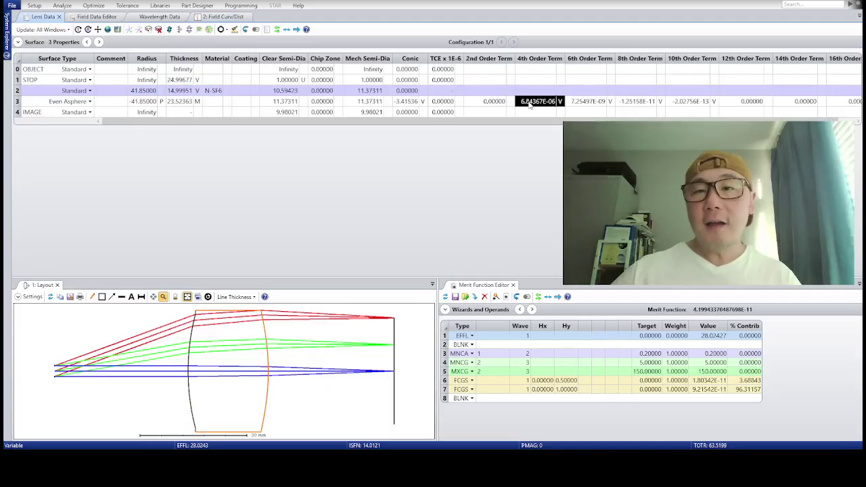
pyautogui.click(581, 105)
pyautogui.click(626, 105)
pyautogui.click(694, 102)
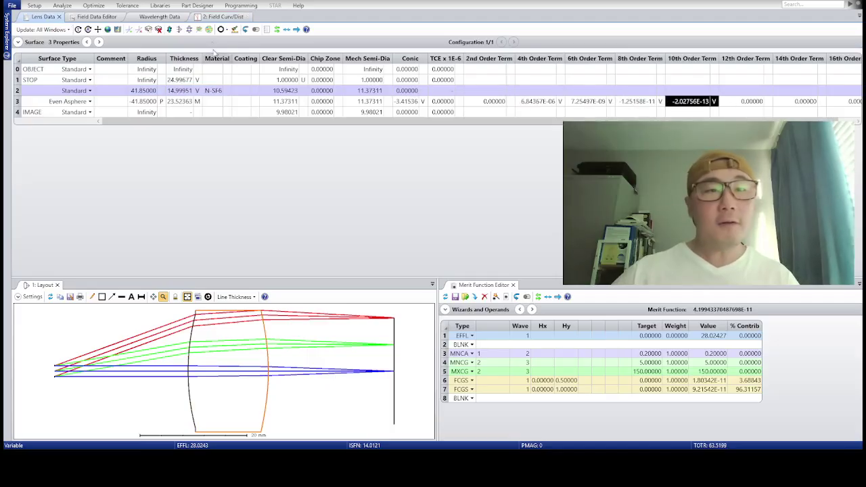
pyautogui.click(220, 17)
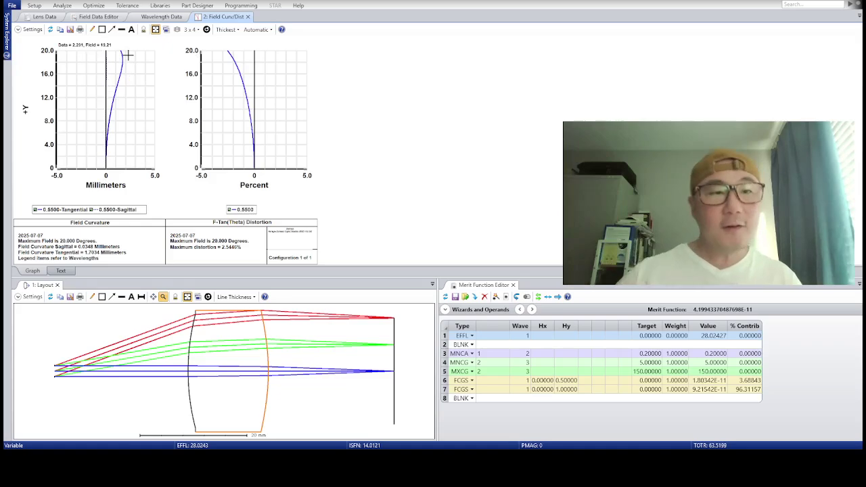
pyautogui.click(44, 16)
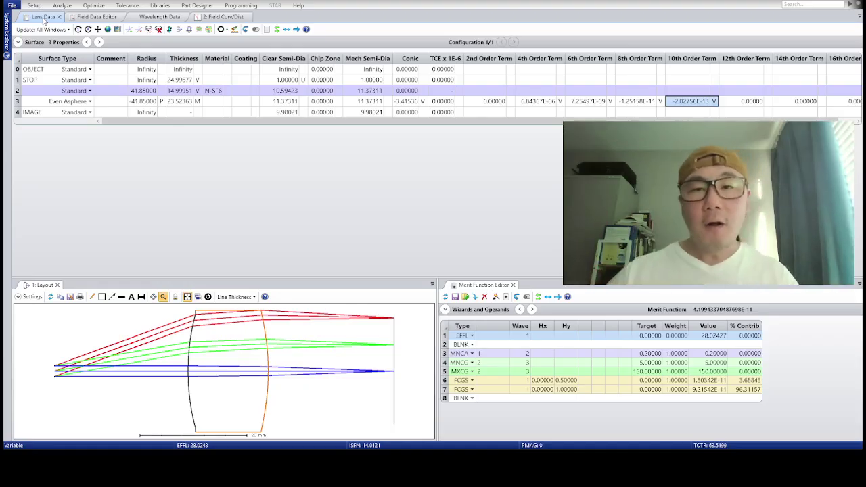
pyautogui.click(223, 16)
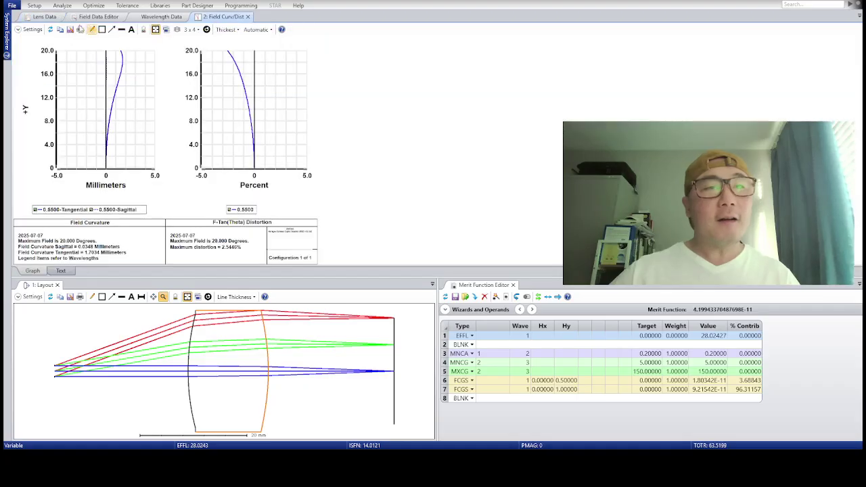
pyautogui.click(44, 16)
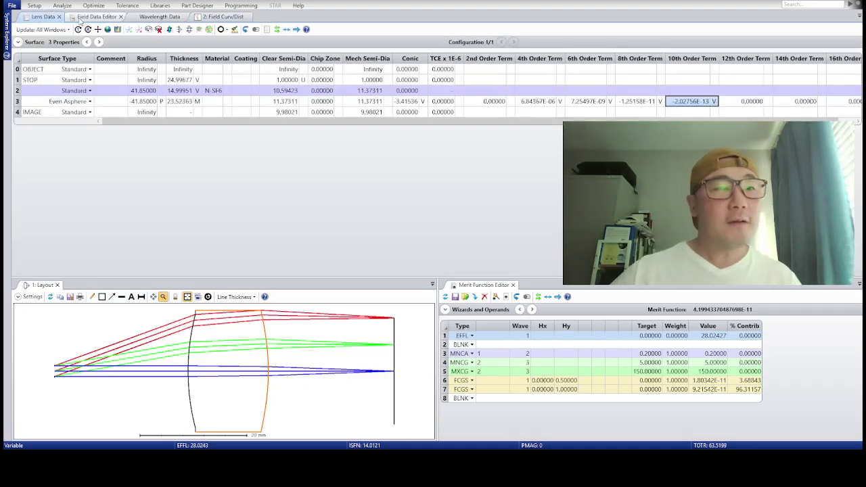
# Undo the last optimization, widen the Radius column slightly, and check the radii of surfaces 2 and 3.
pyautogui.hotkey('ctrl', 'z')
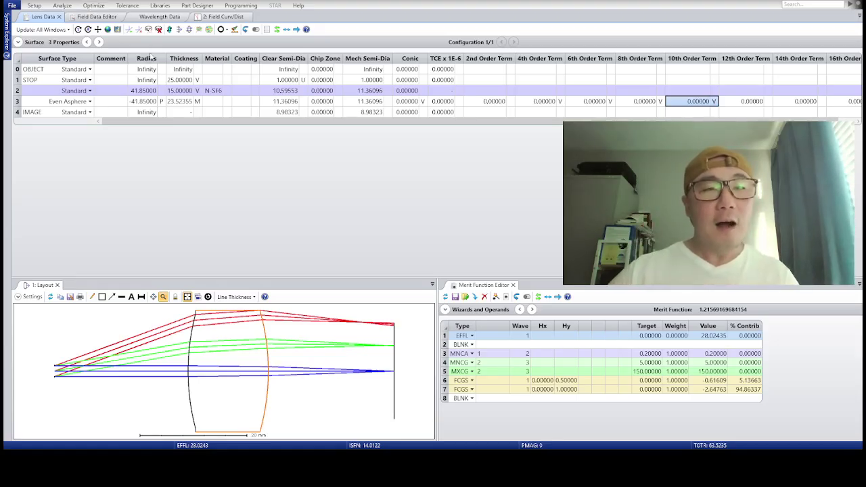
pyautogui.moveTo(166, 58); pyautogui.dragTo(172, 60)
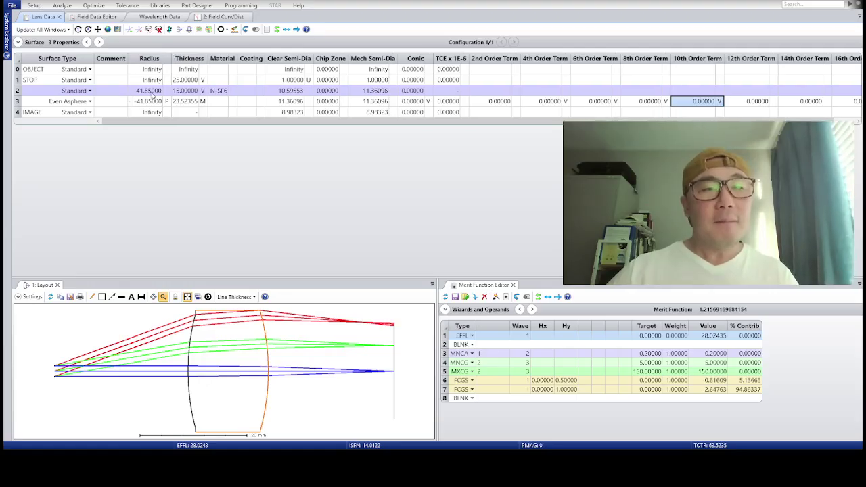
pyautogui.click(153, 93)
pyautogui.click(150, 101)
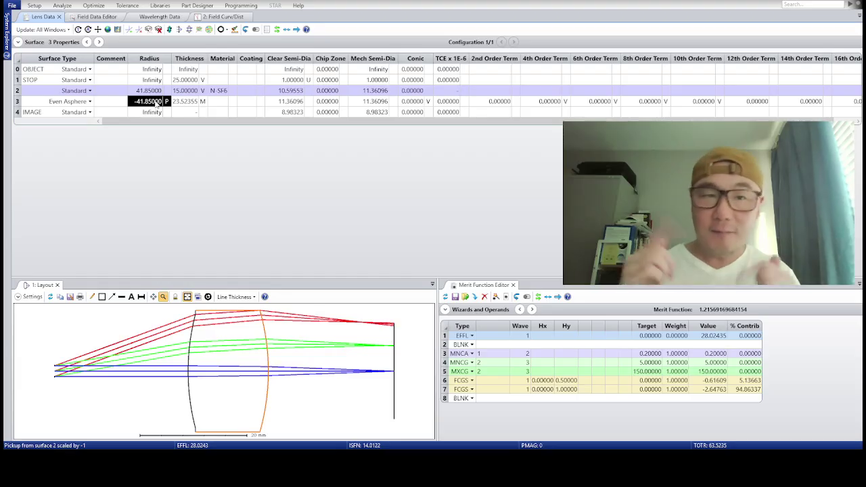
# Change the surface type of surfaces 3 and 2 to Q-Type Asphere.
pyautogui.click(103, 102)
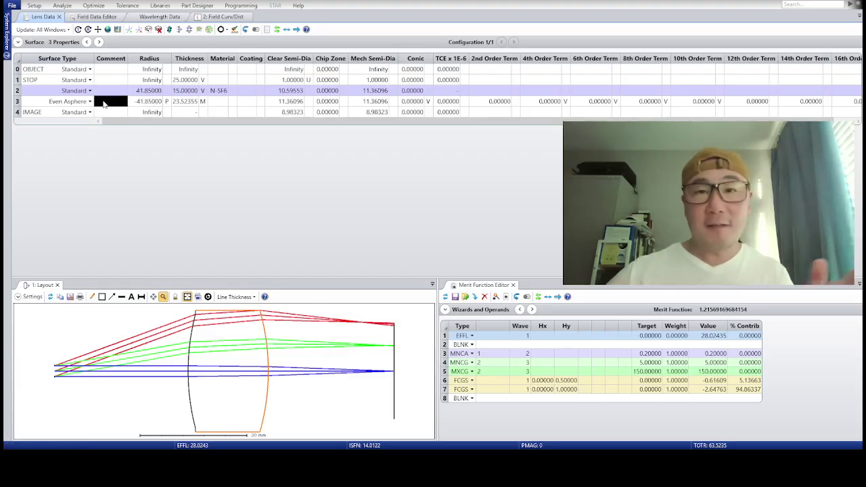
pyautogui.doubleClick(90, 102)
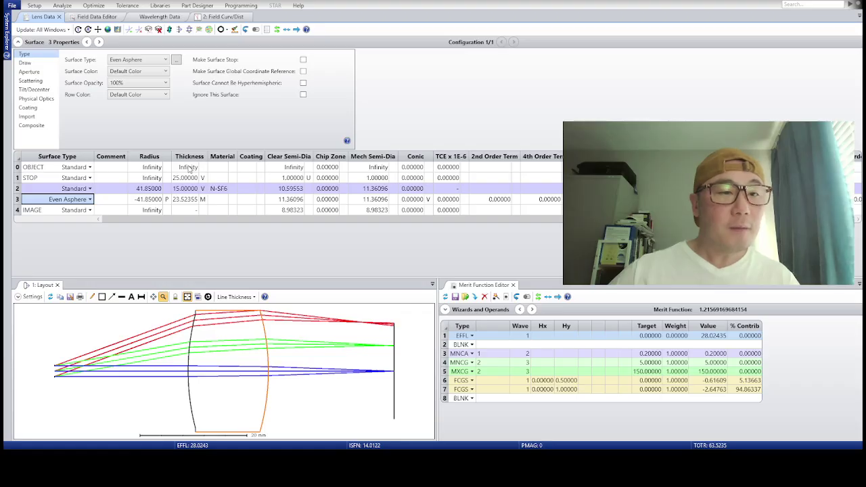
pyautogui.click(17, 42)
pyautogui.click(108, 91)
pyautogui.doubleClick(93, 91)
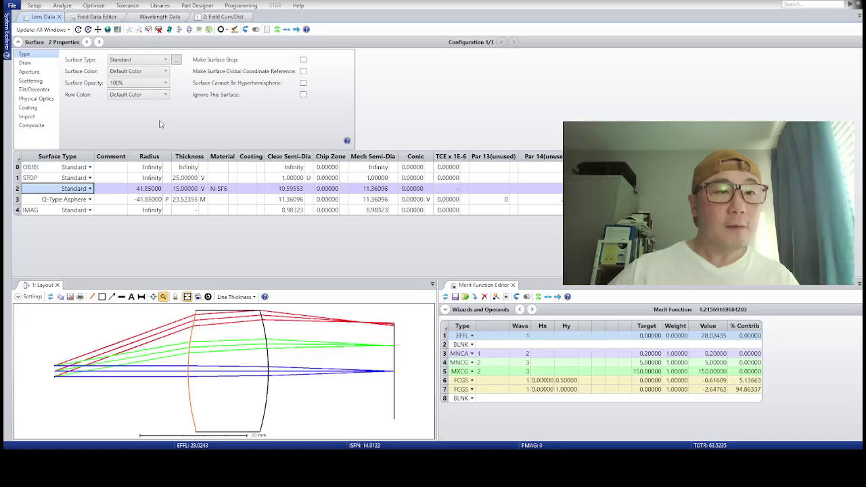
pyautogui.click(148, 110)
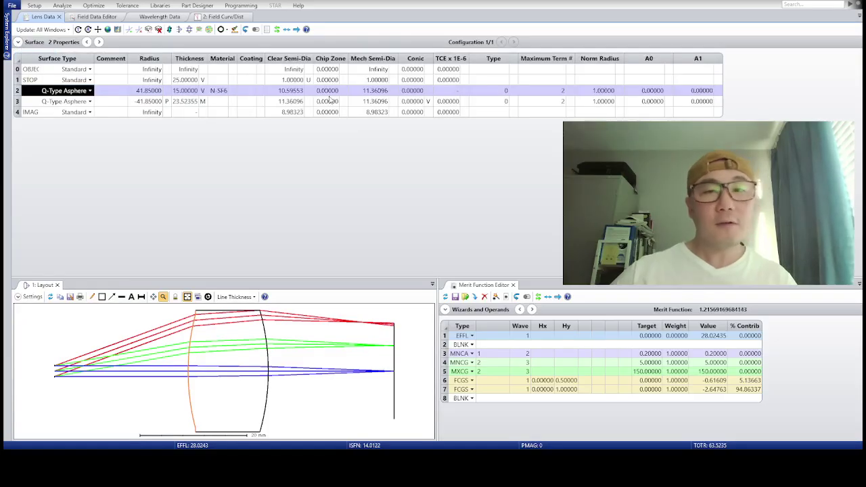
# Set the maximum term number to 5 for both Q-type asphere surfaces 2 and 3.
pyautogui.click(487, 93)
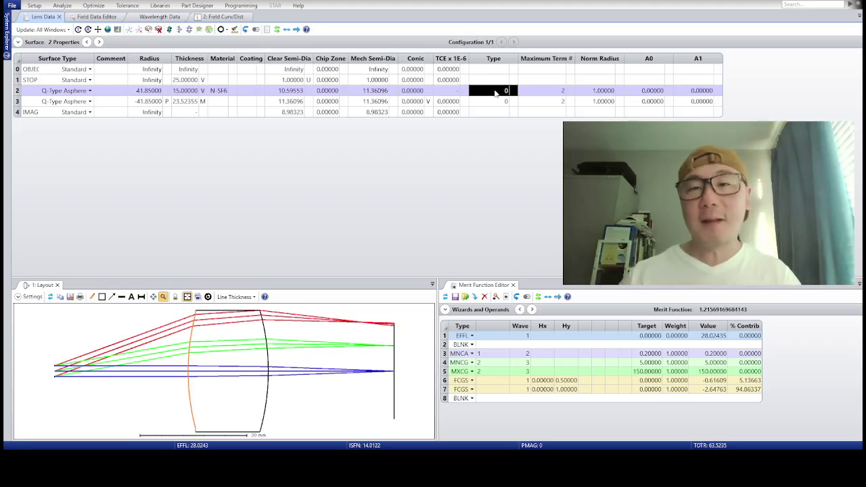
pyautogui.press('Tab')
pyautogui.write('5')
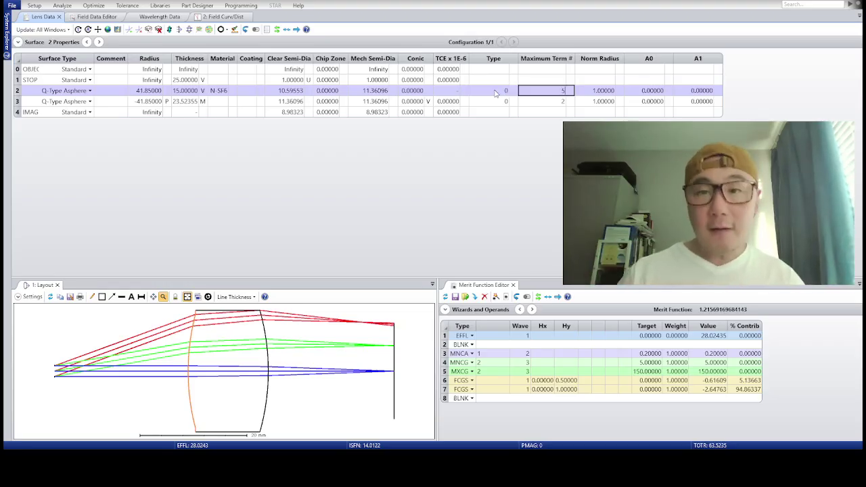
pyautogui.press('Return')
pyautogui.press('Return')
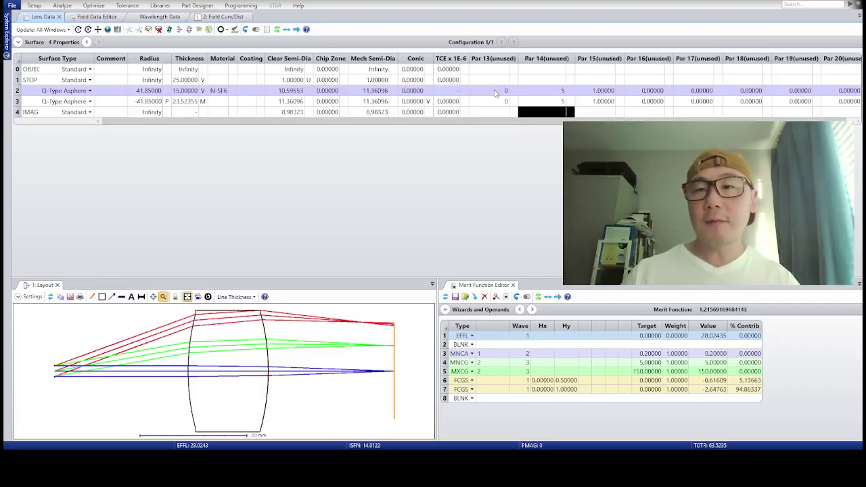
# Make the A0, A1, A2, A3 and A4 coefficients of surface 2 variable.
pyautogui.press('Right')
pyautogui.press('Up')
pyautogui.press('Up')
pyautogui.press('Right')
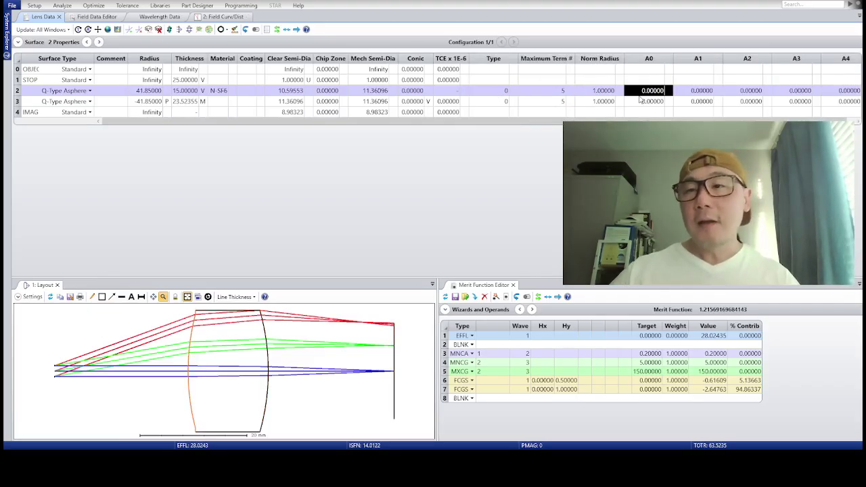
pyautogui.click(728, 120)
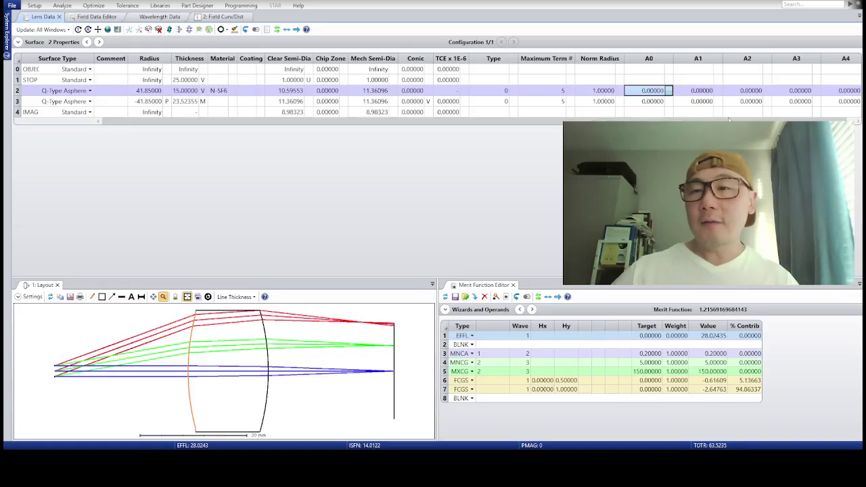
pyautogui.click(703, 92)
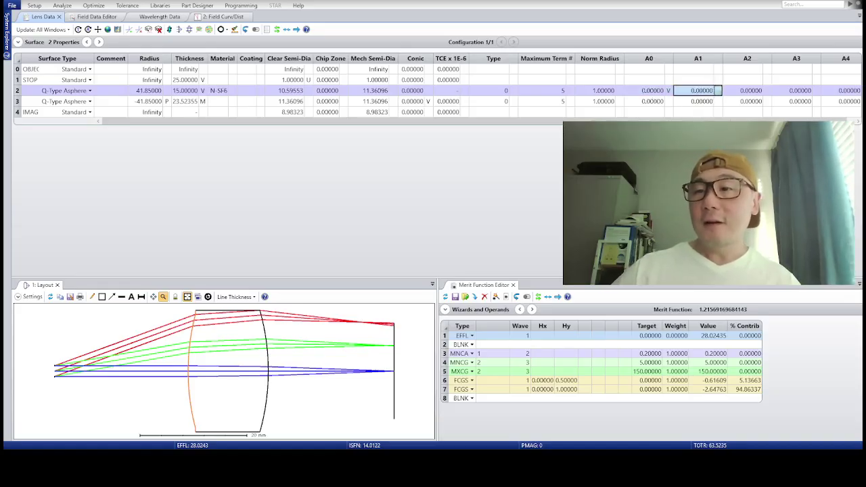
pyautogui.click(745, 95)
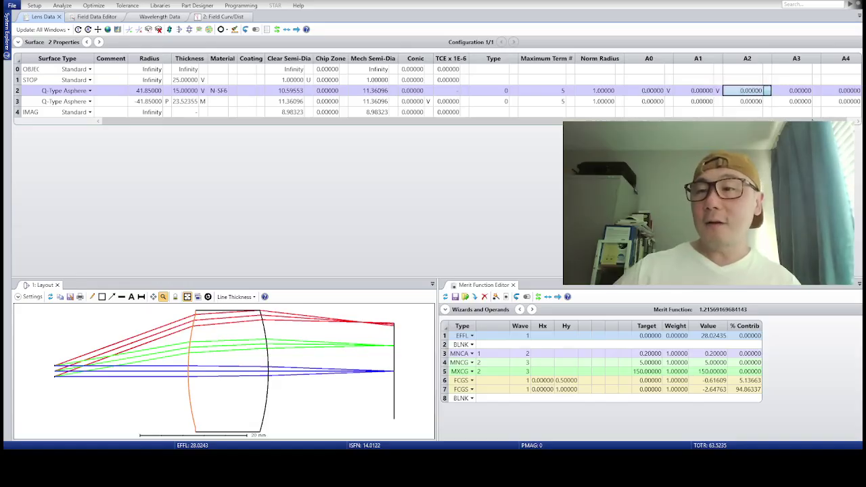
pyautogui.click(801, 92)
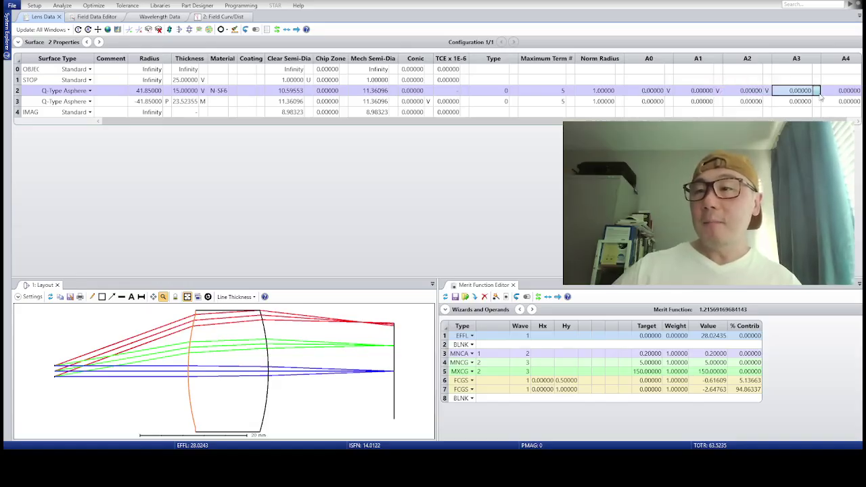
pyautogui.click(846, 95)
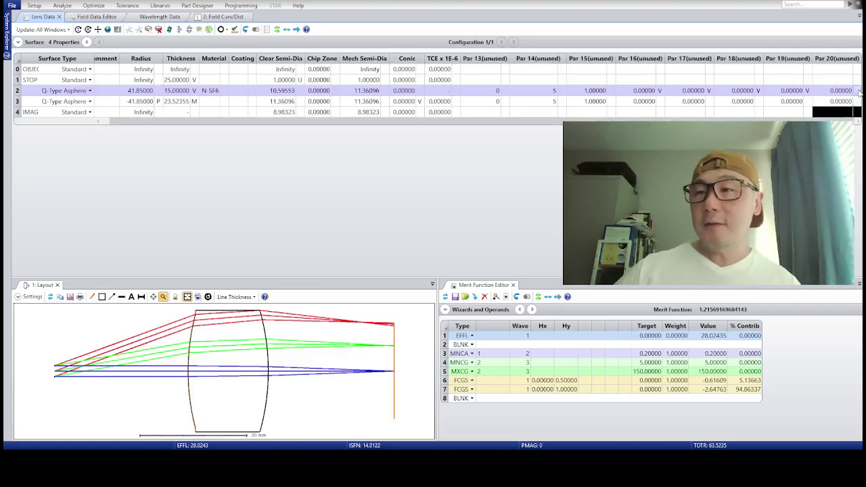
# Make the A0, A1, A2, A3 and A4 coefficients of surface 3 variable.
pyautogui.click(598, 101)
pyautogui.click(639, 101)
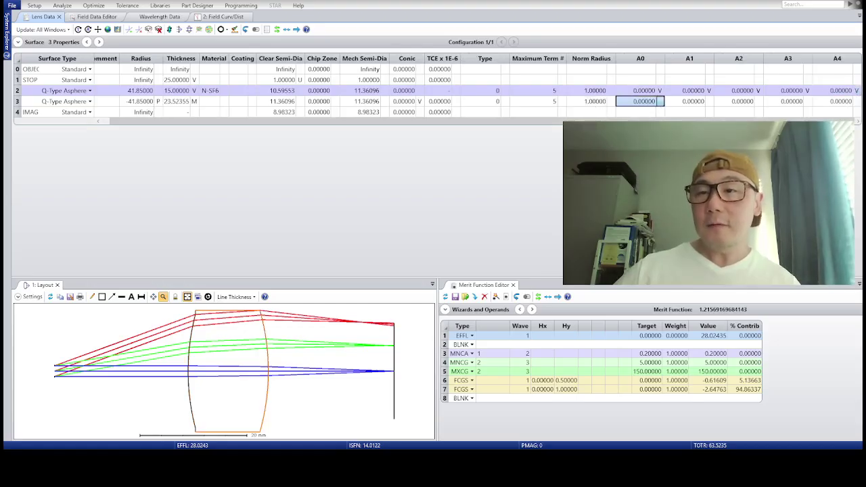
pyautogui.hotkey('ctrl', 'z')
pyautogui.press('Right')
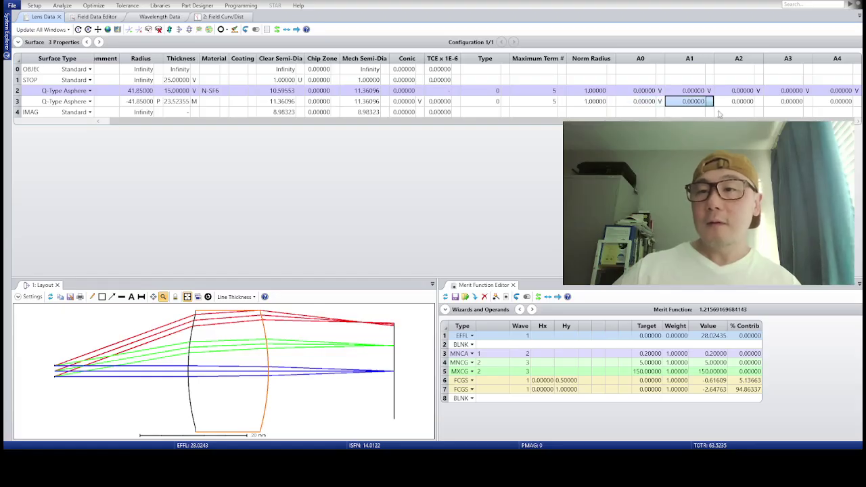
pyautogui.hotkey('ctrl', 'z')
pyautogui.click(757, 101)
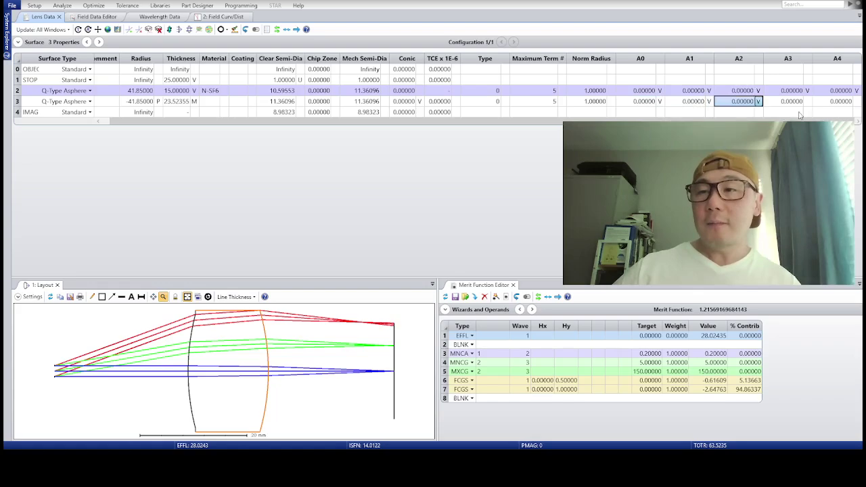
pyautogui.click(797, 102)
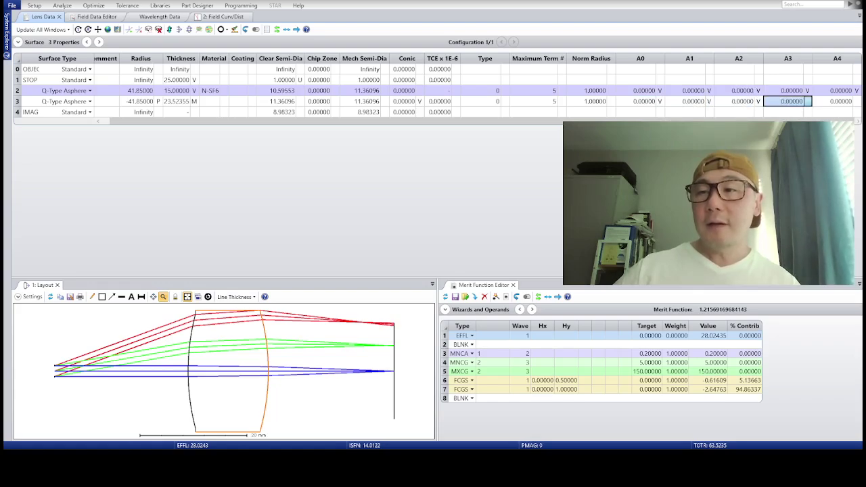
pyautogui.click(838, 103)
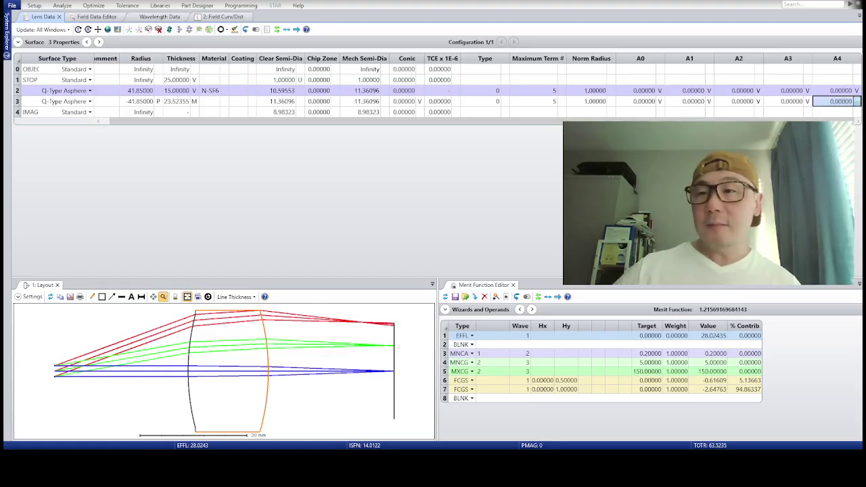
# Make the conic of surface 2 variable.
pyautogui.click(593, 102)
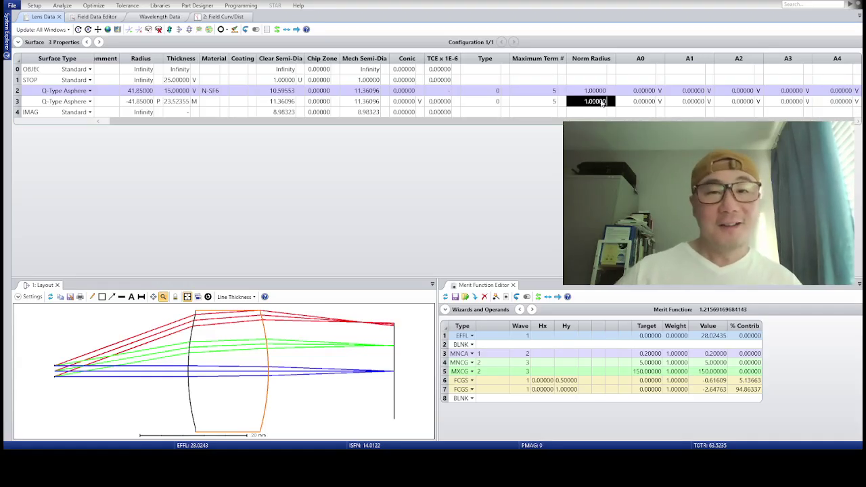
pyautogui.click(418, 92)
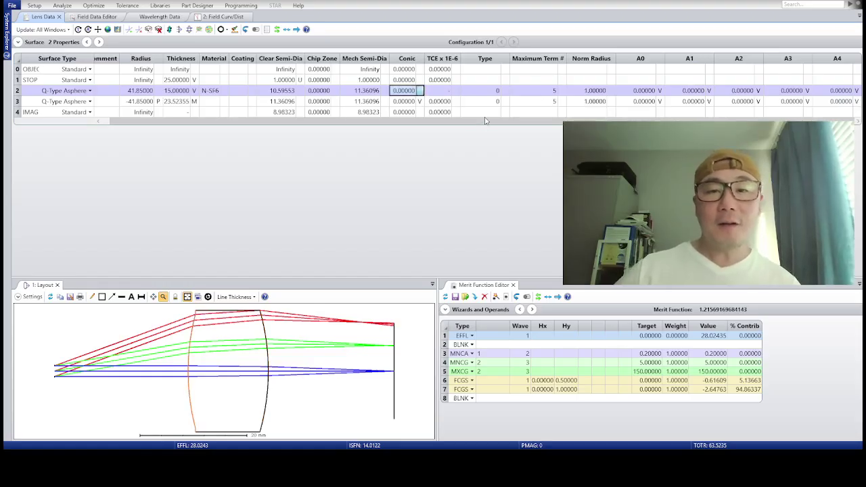
pyautogui.hotkey('ctrl', 'z')
pyautogui.click(182, 91)
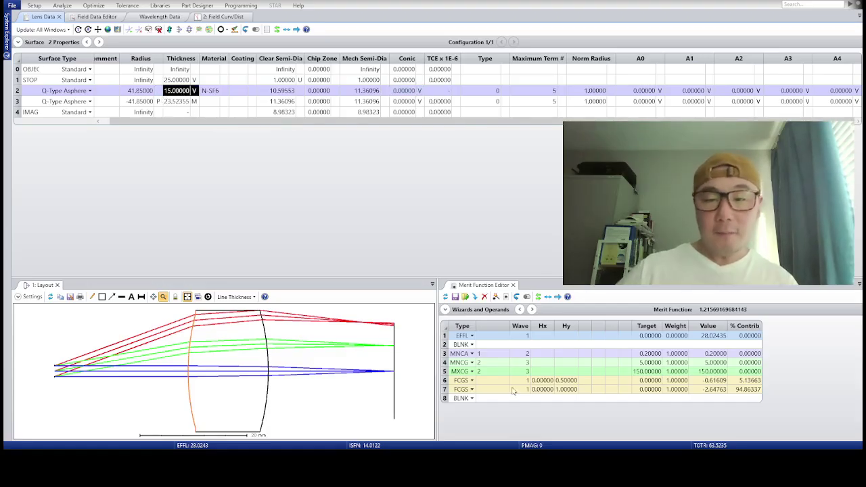
# Insert two rows at the end of the merit function and enter operand FCGT in row 8 and FICP in row 9.
pyautogui.click(486, 398)
pyautogui.press('Insert')
pyautogui.press('Insert')
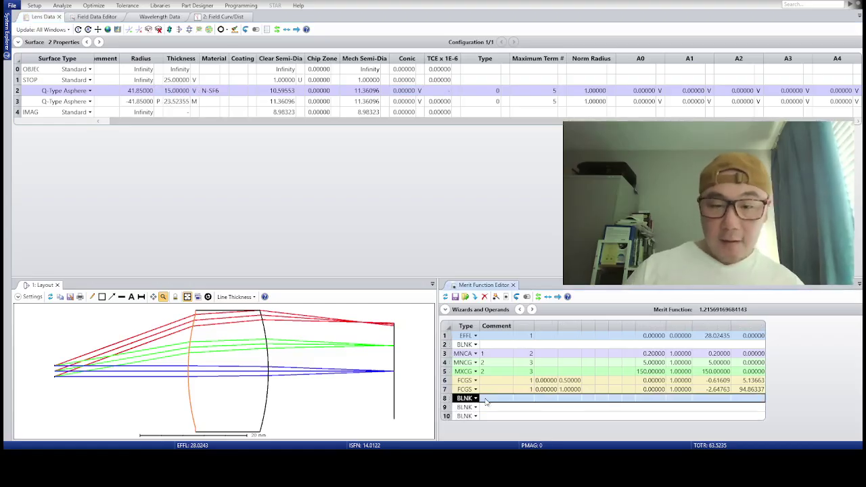
pyautogui.write('fc')
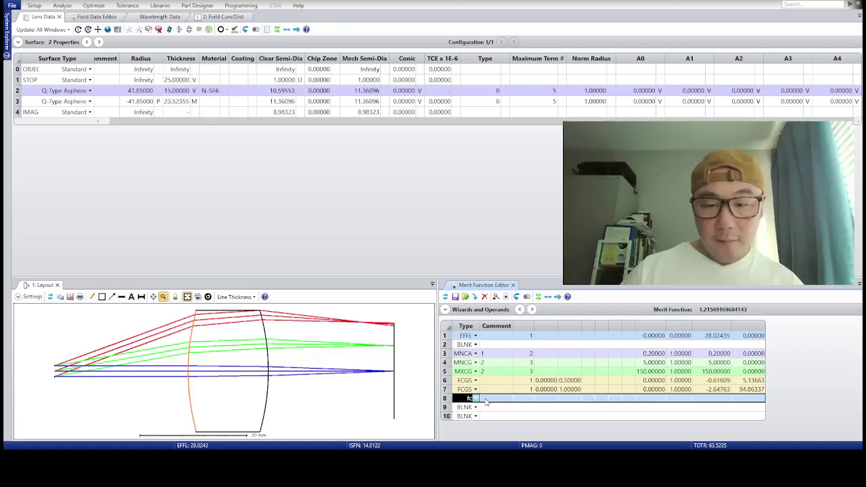
pyautogui.write('gt')
pyautogui.press('Return')
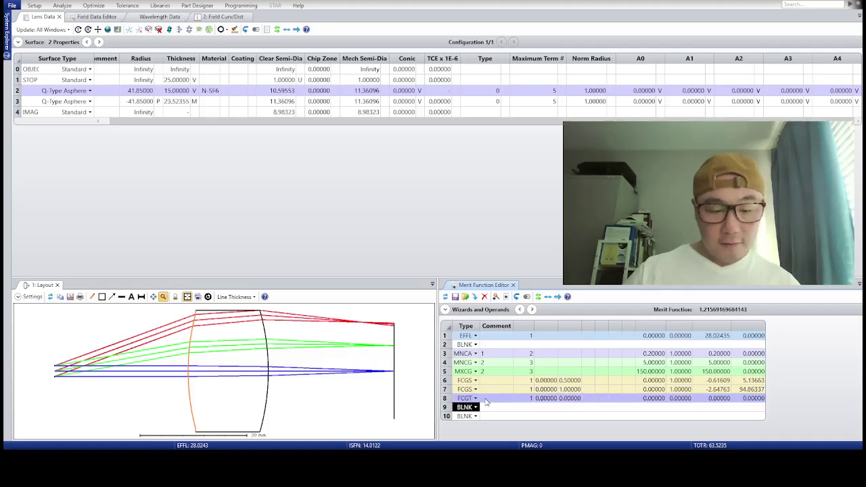
pyautogui.write('ficp')
pyautogui.press('Return')
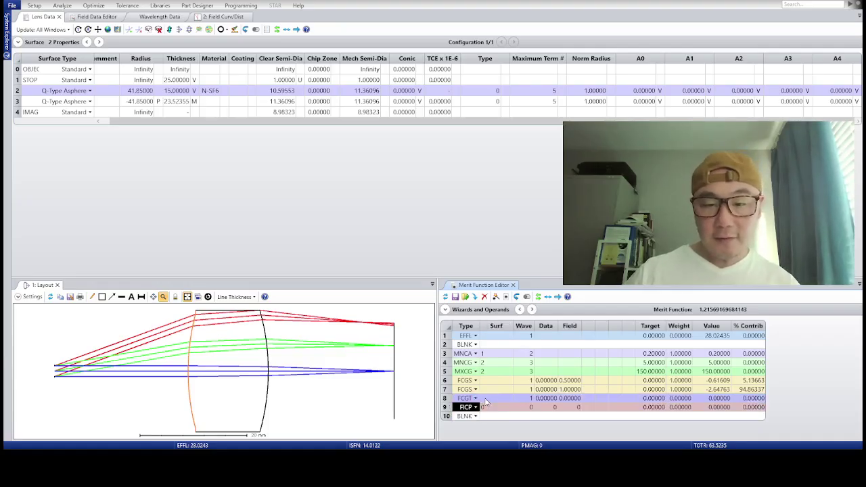
pyautogui.click(443, 398)
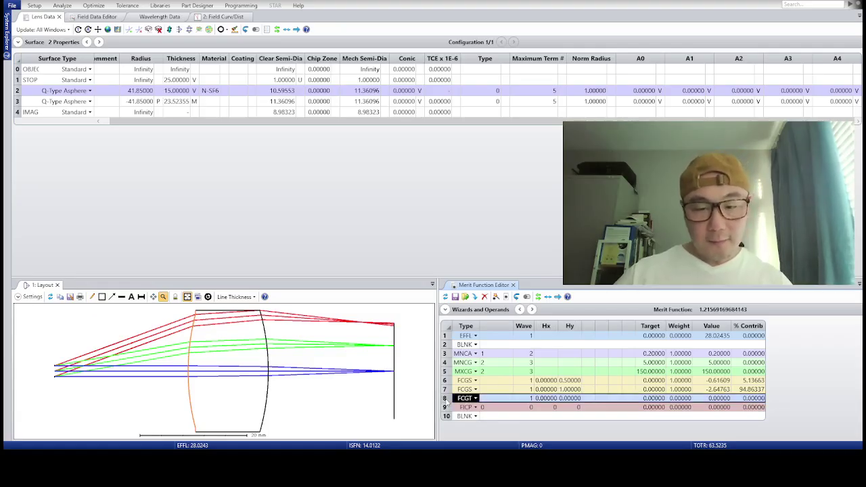
# Change the row 9 operand to FCGT and set Hy to 0.5 in row 8 and 1 in row 9.
pyautogui.click(486, 407)
pyautogui.hotkey('ctrl', 'z')
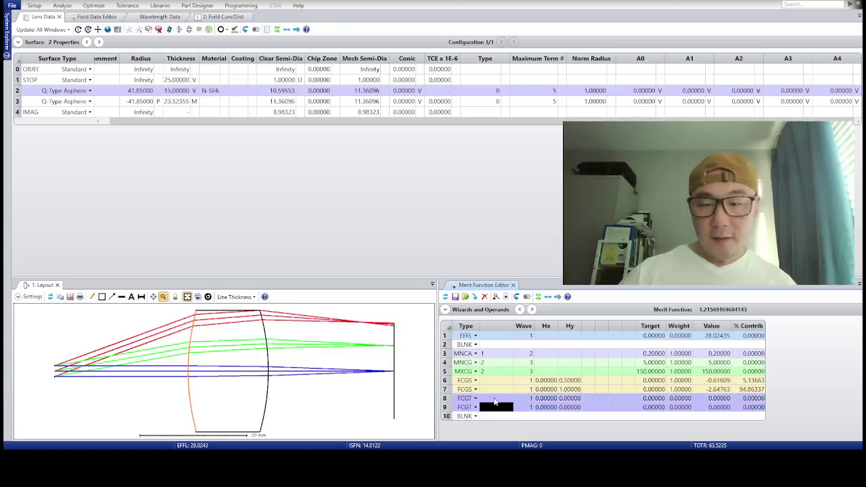
pyautogui.click(569, 398)
pyautogui.write('0.5')
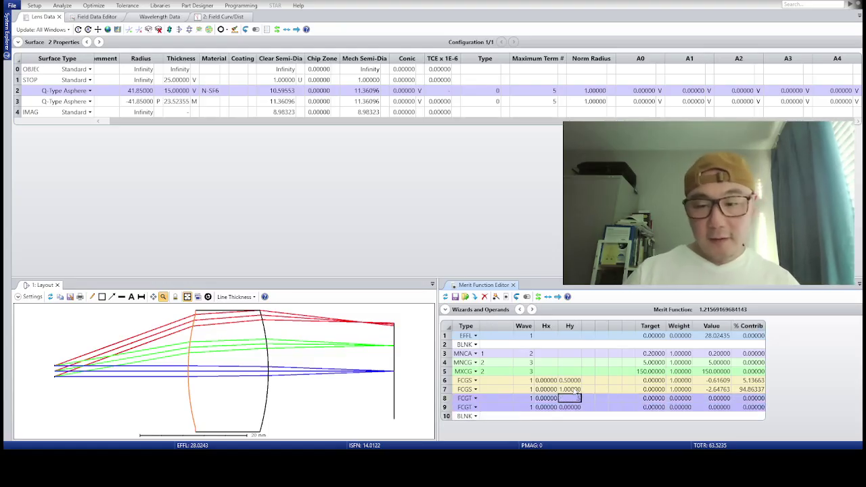
pyautogui.press('Return')
pyautogui.write('1')
pyautogui.press('Return')
# Set the weights of the two FCGT operands in rows 8 and 9 to 1.
pyautogui.press('Up')
pyautogui.press('Up')
pyautogui.press('Right')
pyautogui.press('Right')
pyautogui.press('Right')
pyautogui.press('Right')
pyautogui.press('Right')
pyautogui.press('Right')
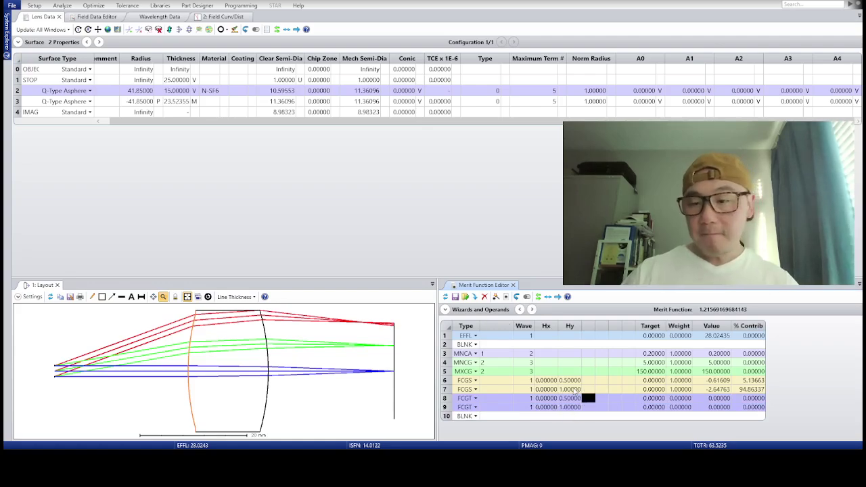
pyautogui.press('Down')
pyautogui.press('Down')
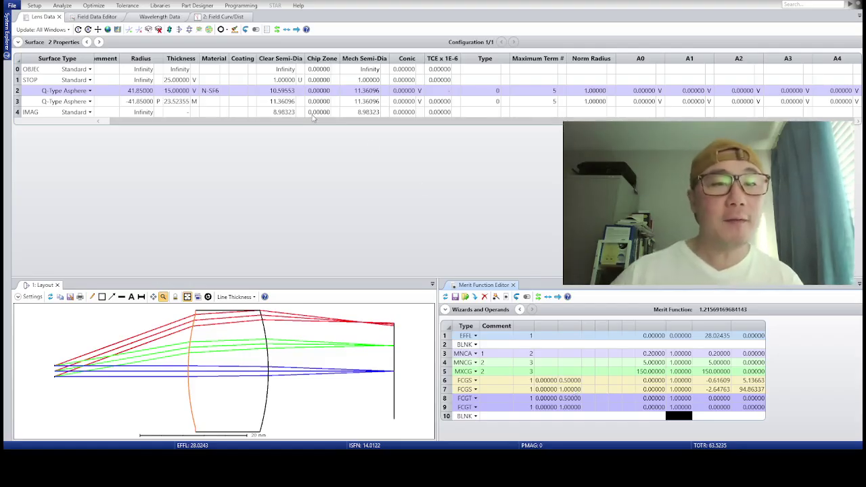
# Optimize the aspheric singlet and display its field curvature and distortion plot.
pyautogui.click(404, 93)
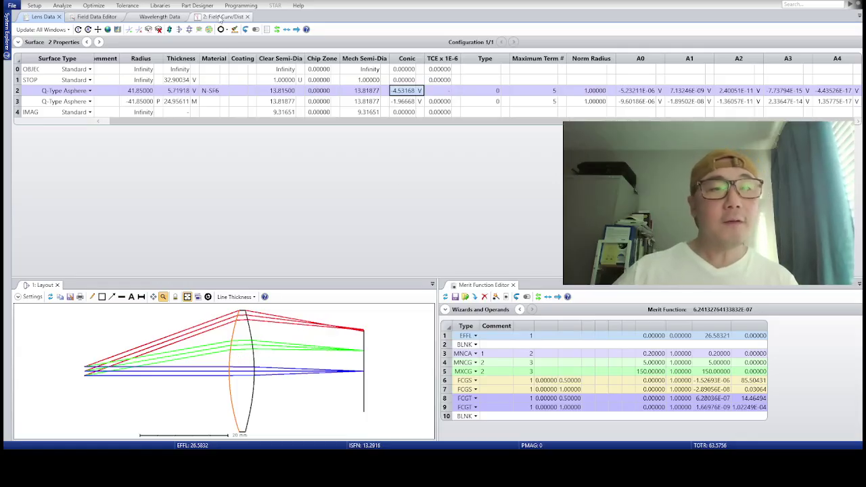
pyautogui.click(221, 17)
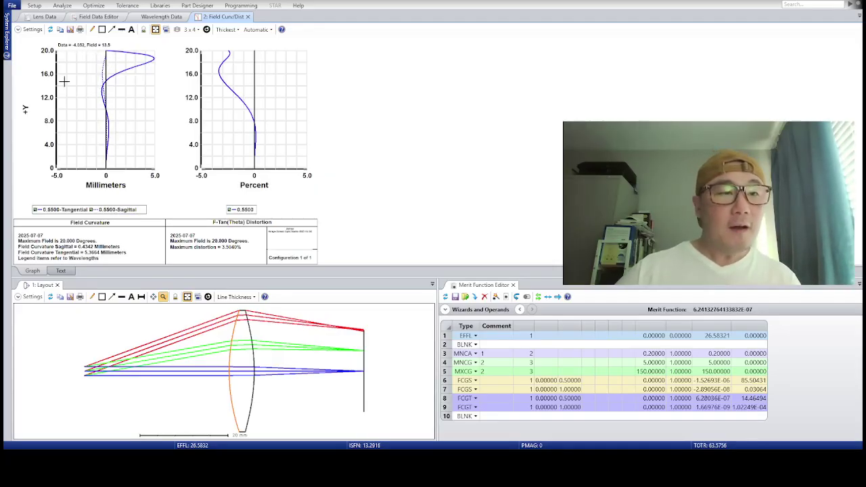
# Set the maximum curvature scale of the field curvature plot to 1.
pyautogui.click(31, 31)
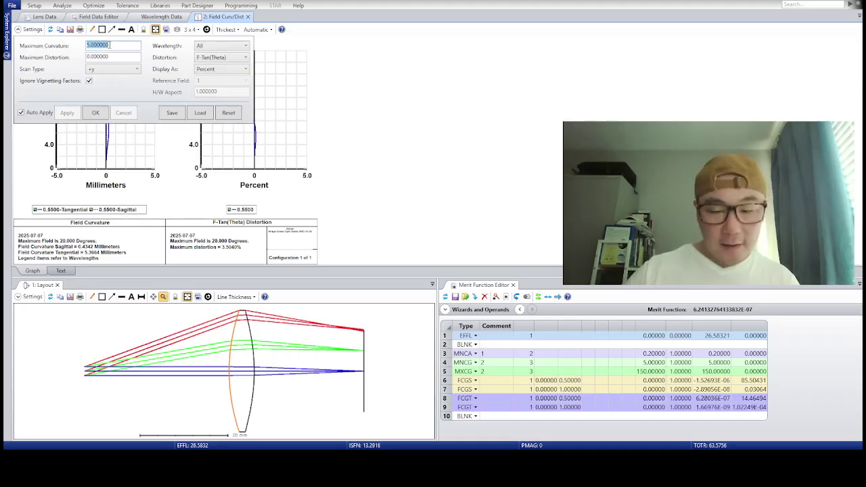
pyautogui.click(95, 112)
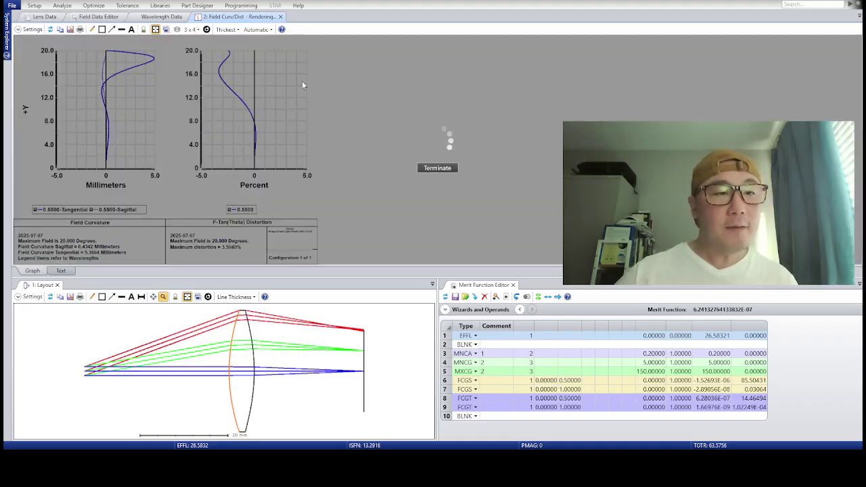
pyautogui.click(27, 31)
pyautogui.write('1')
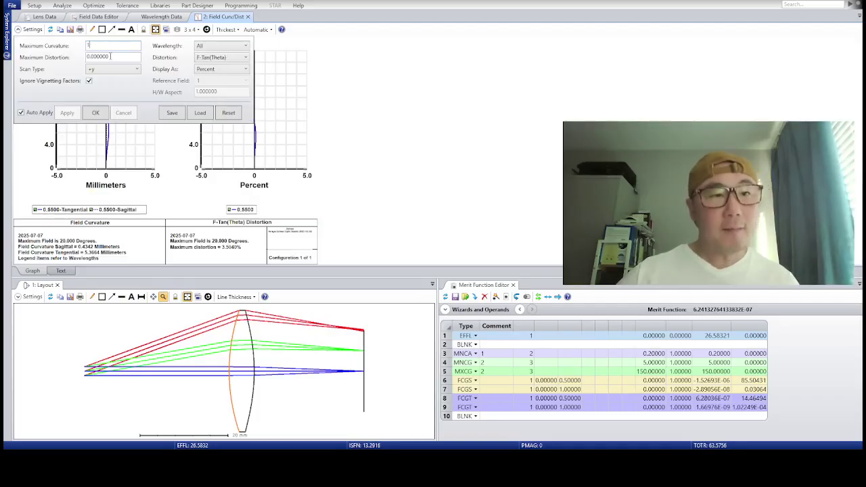
pyautogui.click(97, 112)
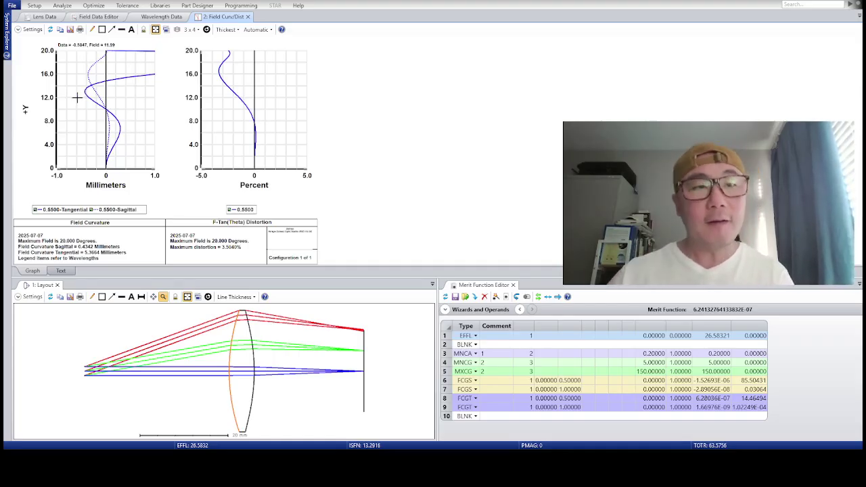
# Compare the optimized lens data with the field curvature and distortion plot.
pyautogui.click(43, 17)
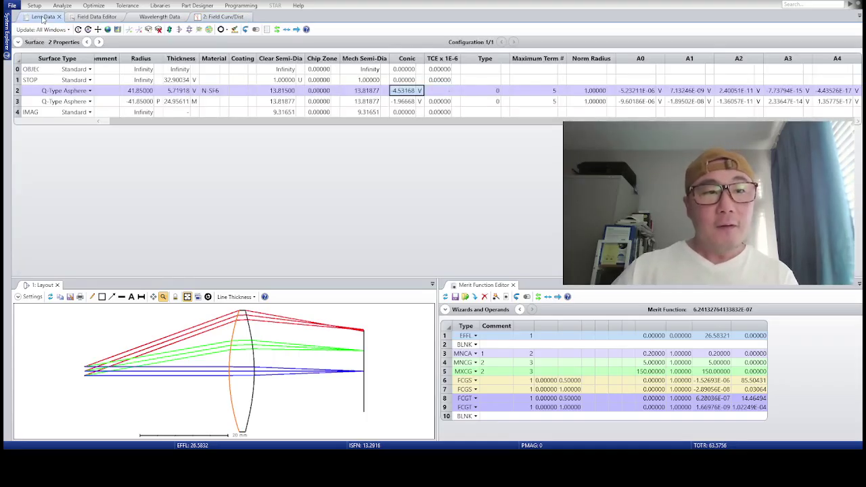
pyautogui.click(220, 16)
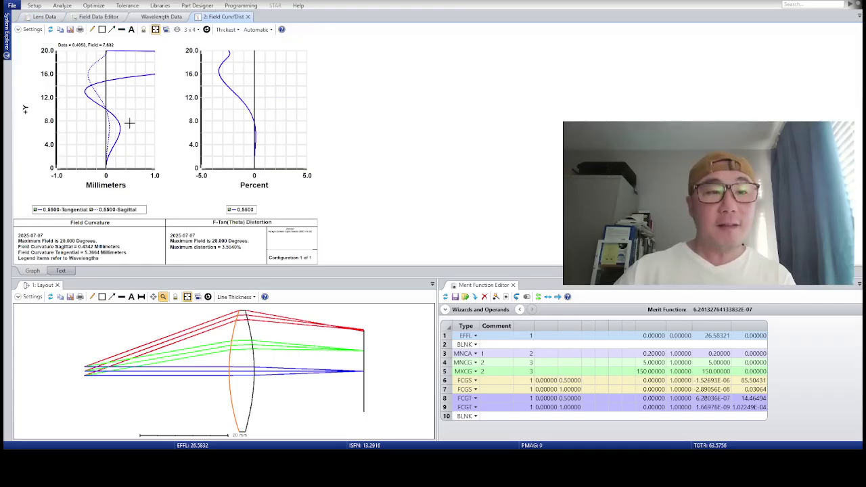
pyautogui.click(43, 17)
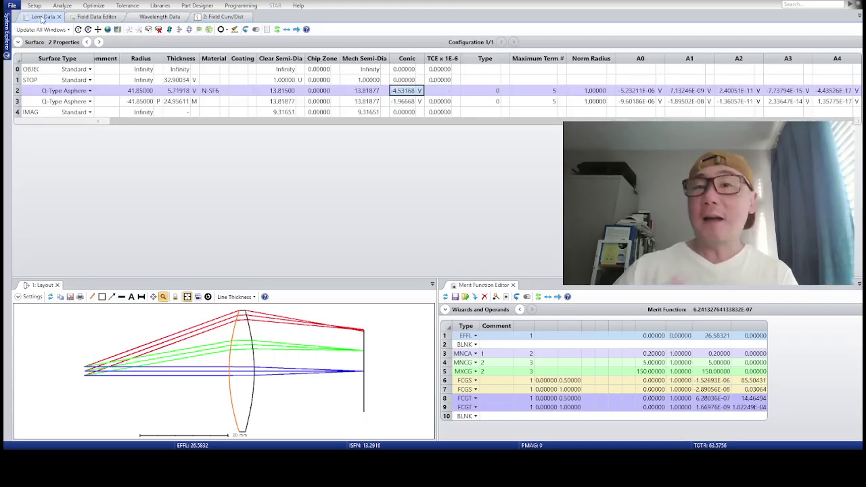
# Undo the optimization, the added FCGT operand rows and the variable conic on surface 2.
pyautogui.hotkey('ctrl', 'z')
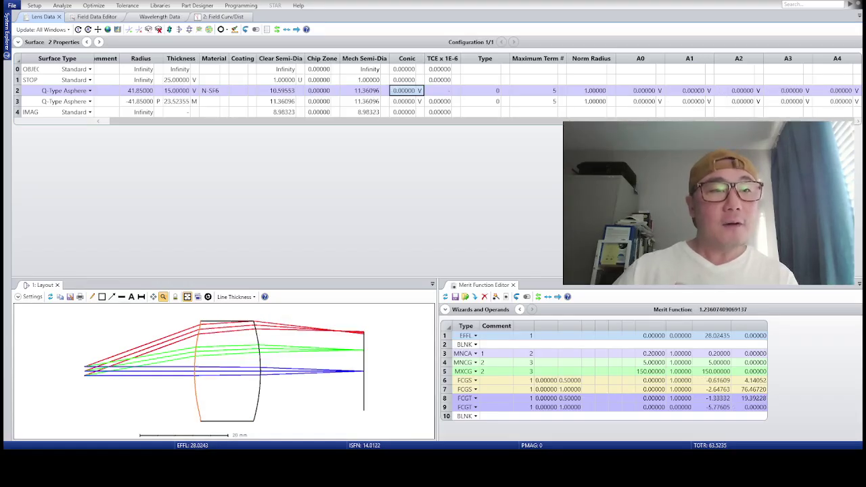
pyautogui.press('Delete')
pyautogui.press('Insert')
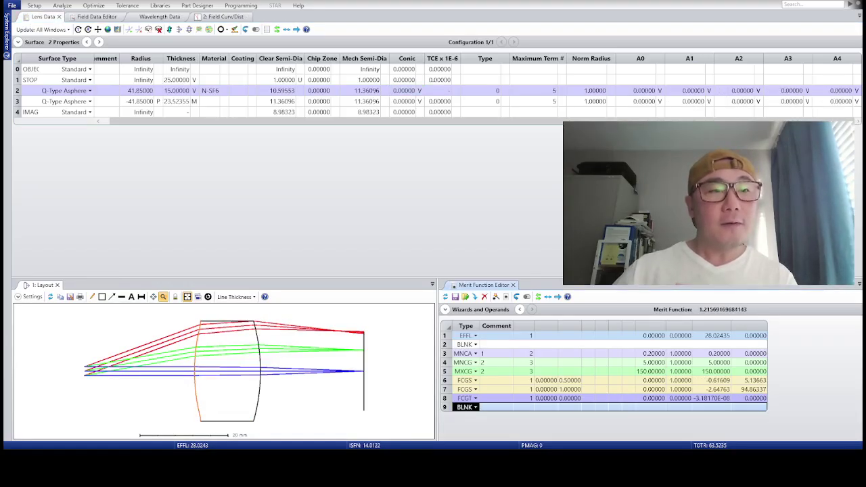
pyautogui.press('Delete')
pyautogui.press('Delete')
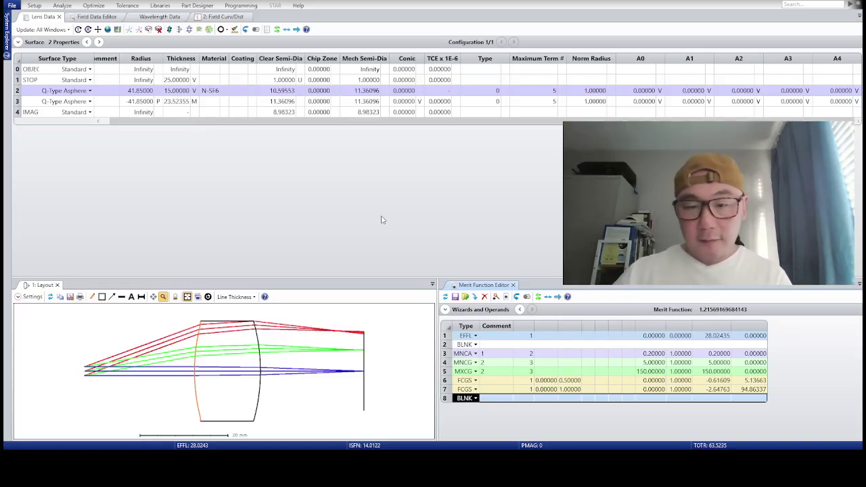
# Change the surface type of surfaces 2 and 3 from Q-Type Asphere back to Standard.
pyautogui.click(94, 90)
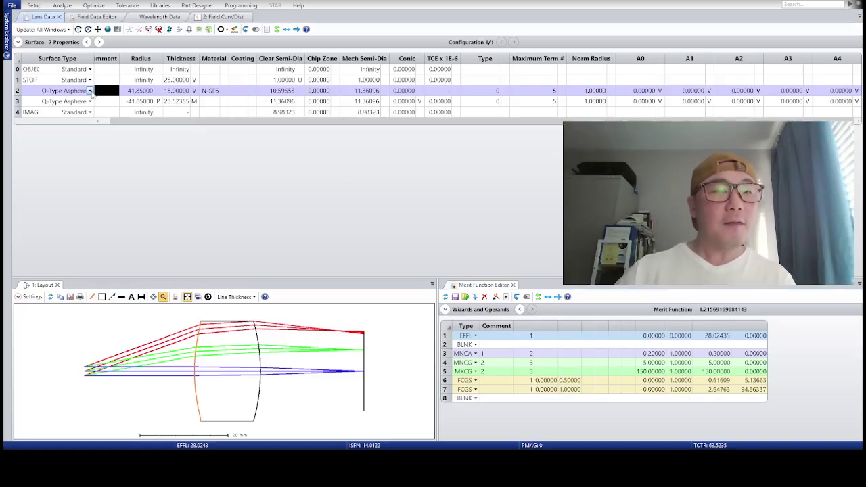
pyautogui.click(90, 92)
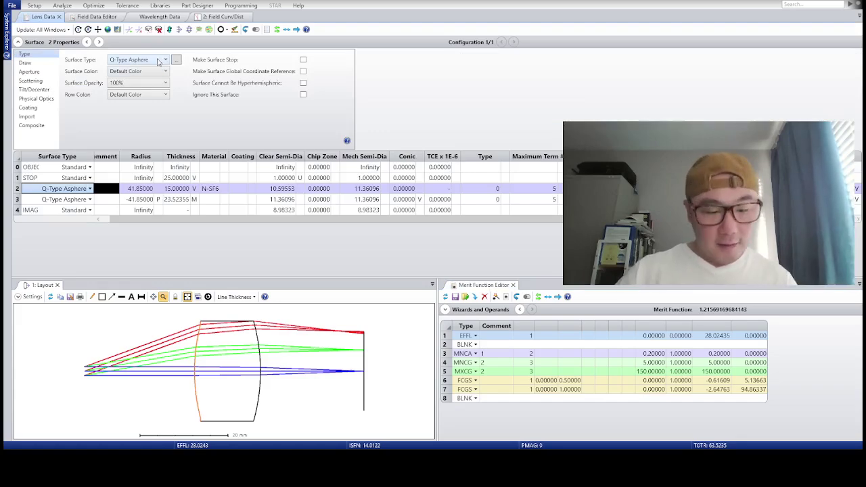
pyautogui.hotkey('ctrl', 'z')
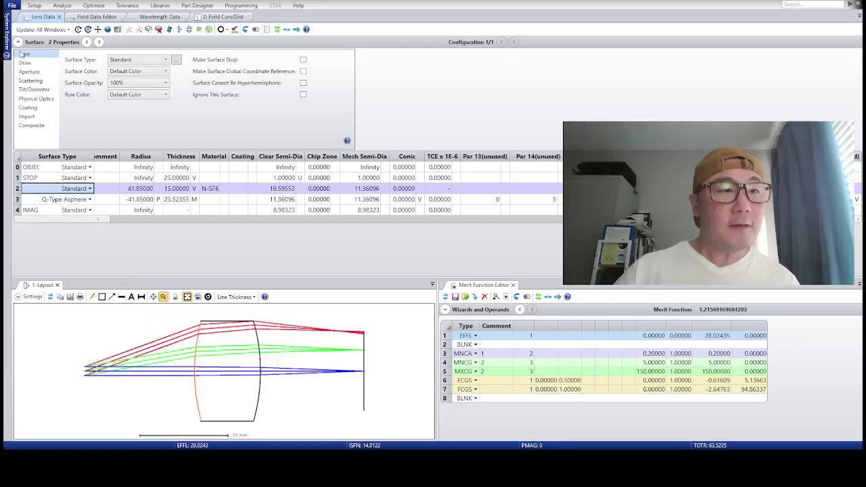
pyautogui.click(18, 42)
pyautogui.click(90, 101)
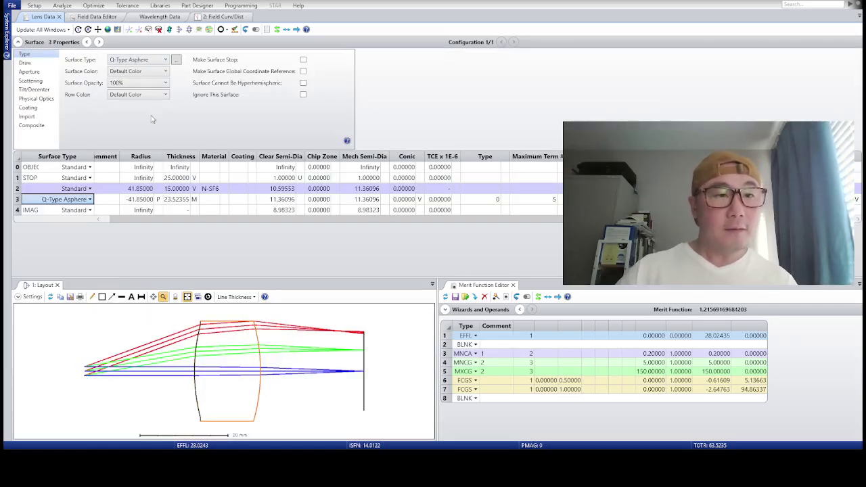
pyautogui.hotkey('ctrl', 'z')
pyautogui.click(17, 42)
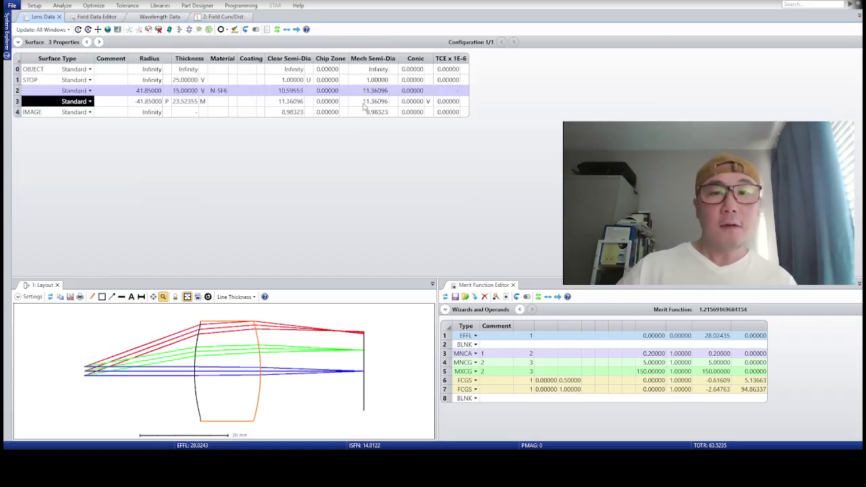
# Make the conic of surface 3 fixed instead of variable.
pyautogui.click(406, 101)
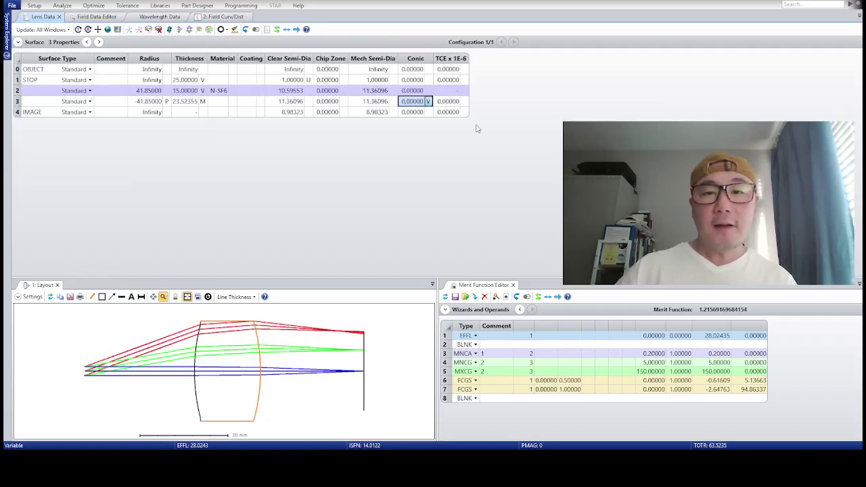
pyautogui.click(290, 94)
pyautogui.click(149, 94)
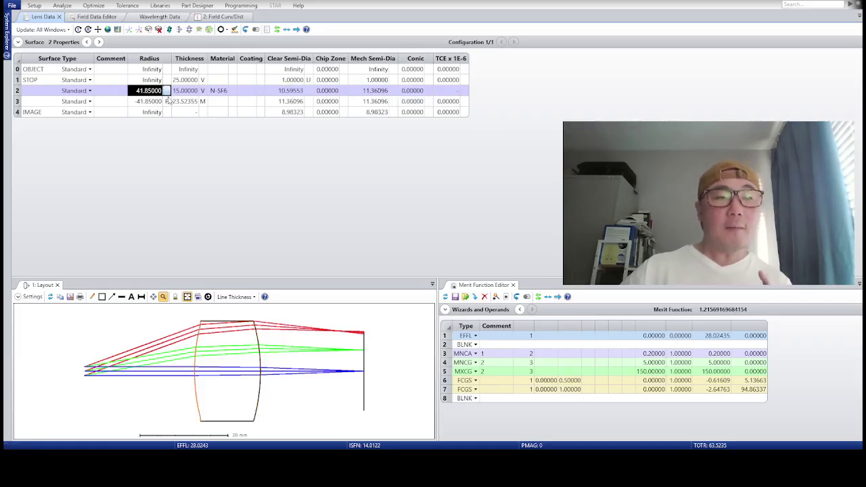
# Set the scale factor of surface 3's radius pickup from surface 2 to 1 and the radius of surface 2 to -20.
pyautogui.click(168, 101)
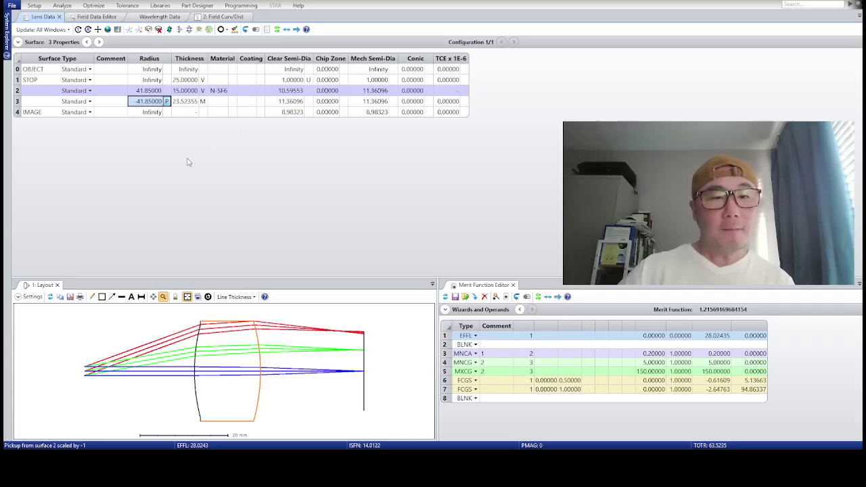
pyautogui.click(143, 90)
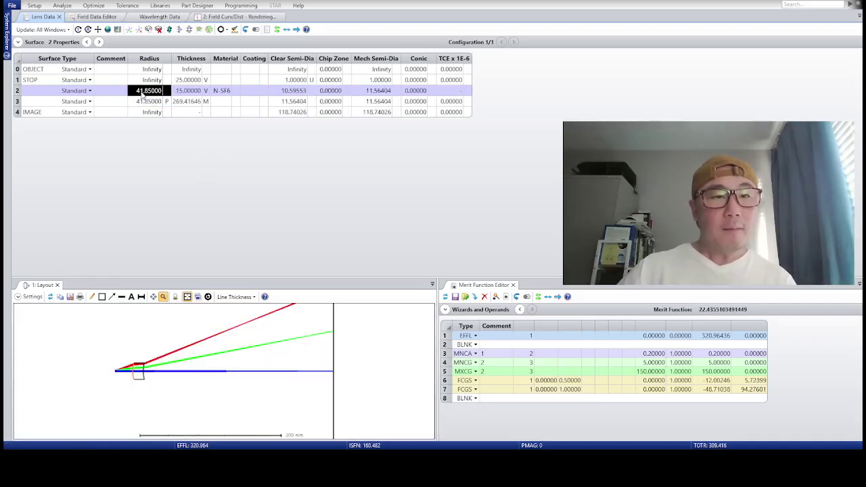
pyautogui.press('BackSpace')
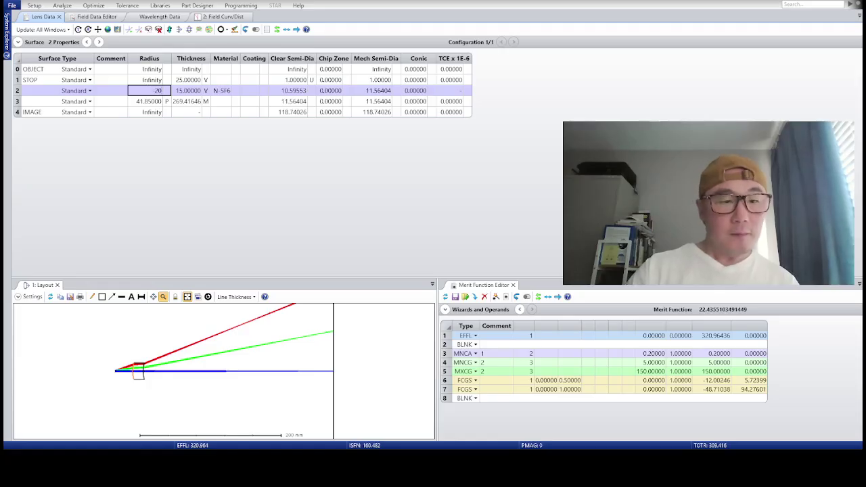
pyautogui.write('-20')
pyautogui.press('Return')
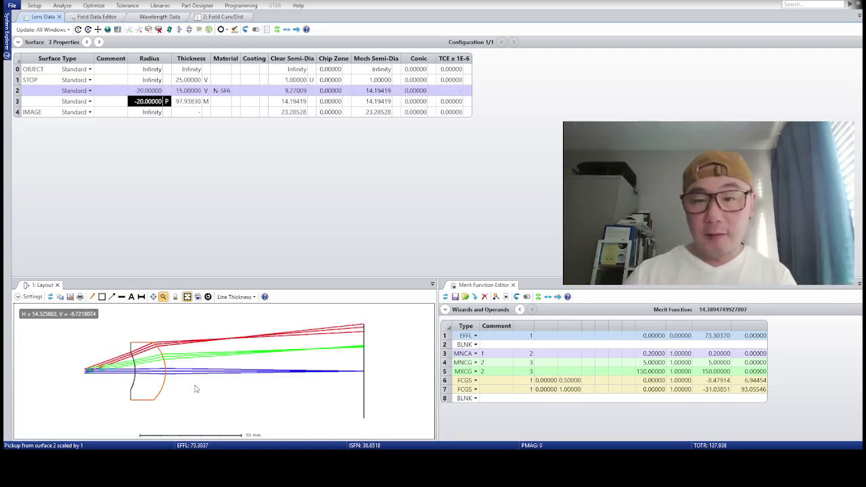
# Set the EFFL operand's target to 28 and its weight to 1.
pyautogui.click(653, 336)
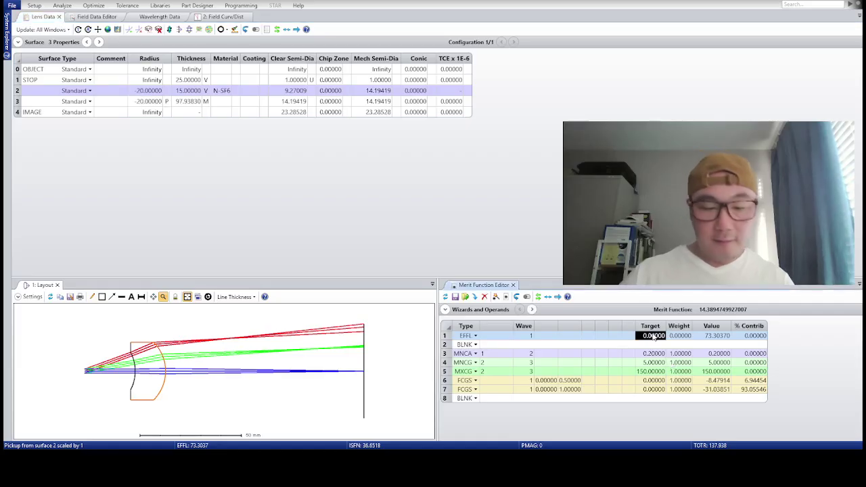
pyautogui.write('28')
pyautogui.press('Tab')
pyautogui.write('1')
pyautogui.press('Return')
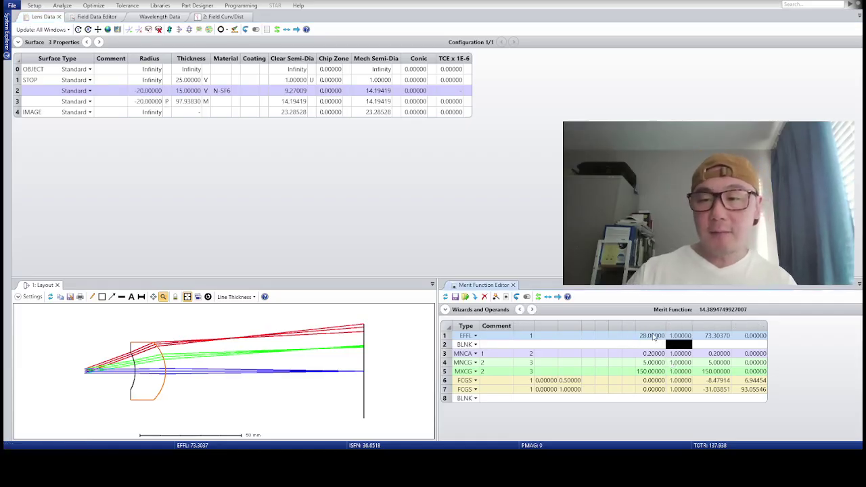
# Make the radius of surface 2 variable.
pyautogui.click(164, 92)
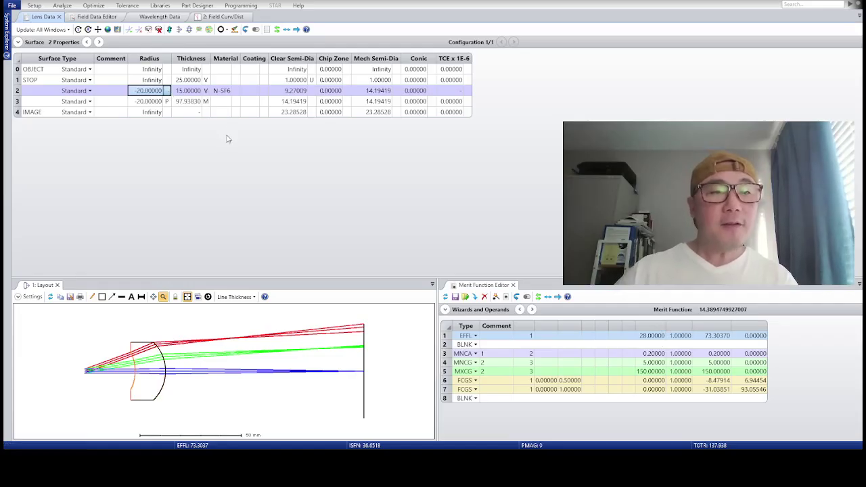
pyautogui.hotkey('ctrl', 'z')
pyautogui.click(193, 93)
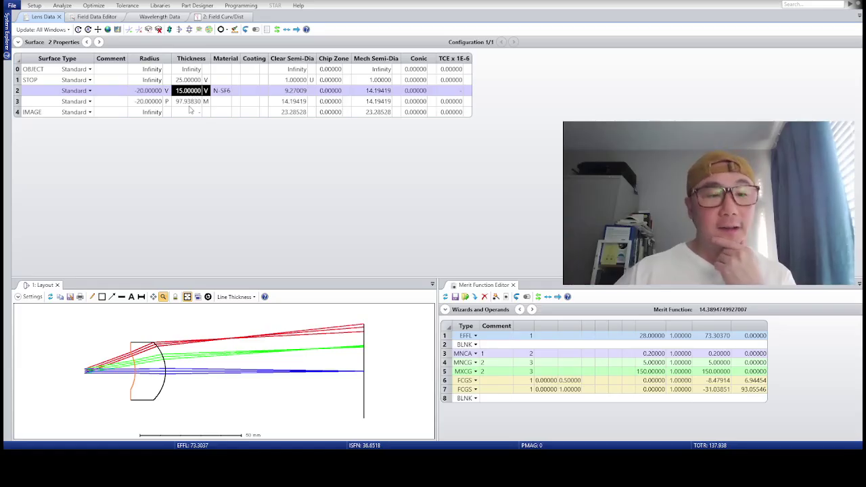
# Insert two blank rows at the end of the merit function.
pyautogui.click(501, 400)
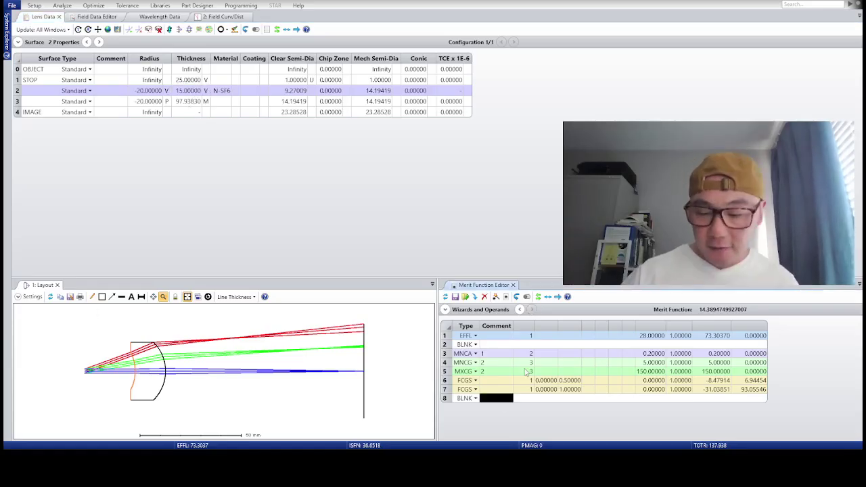
pyautogui.press('Down')
pyautogui.press('Down')
# Set the weight of the FCGS operand in row 6 to 0.
pyautogui.press('Up')
pyautogui.press('Up')
pyautogui.press('Up')
pyautogui.press('Right')
pyautogui.press('Up')
pyautogui.press('Right')
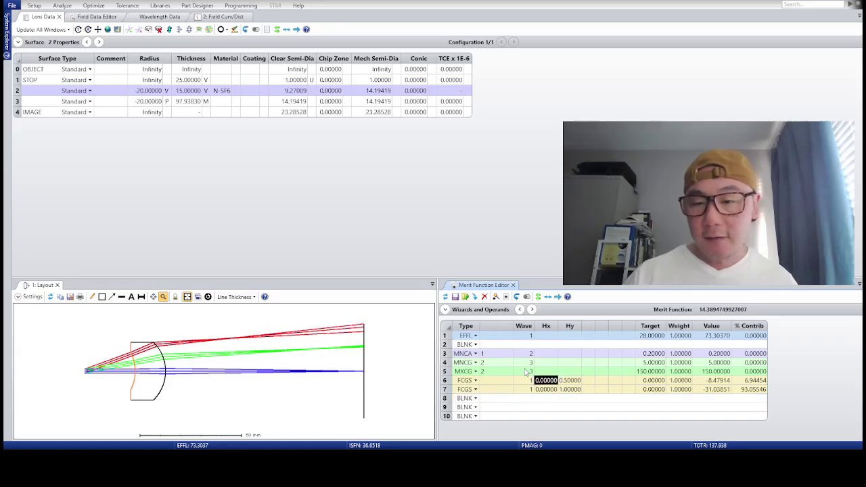
pyautogui.press('Right')
pyautogui.press('Right')
pyautogui.press('Right')
pyautogui.press('Right')
pyautogui.press('Right')
pyautogui.press('Right')
pyautogui.press('Right')
pyautogui.press('Right')
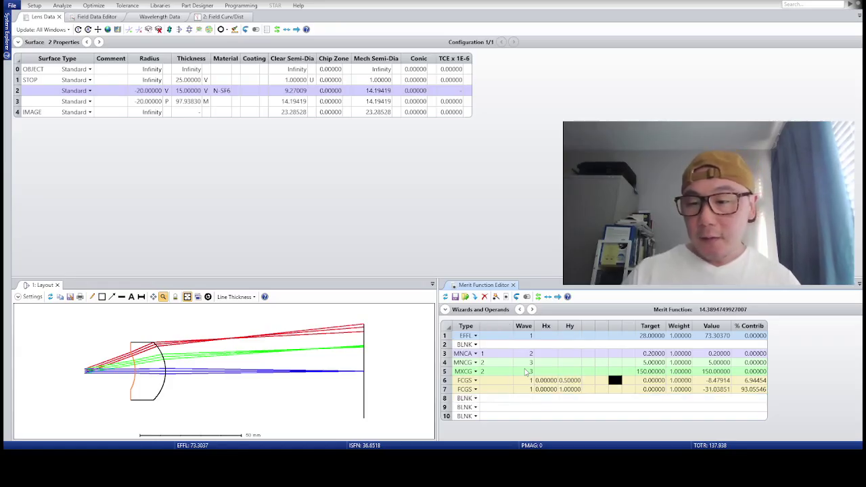
pyautogui.press('Left')
pyautogui.press('Down')
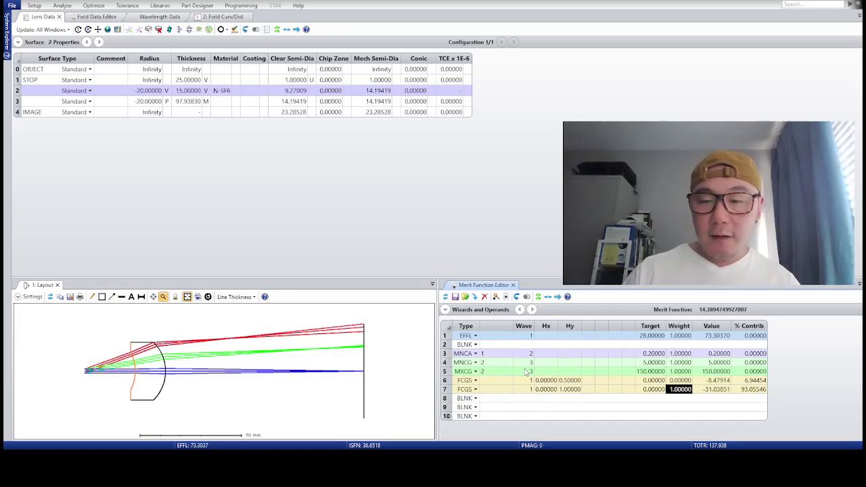
# Change the blank operand in row 8 of the merit function to FCGT.
pyautogui.press('Down')
pyautogui.press('Left')
pyautogui.click(506, 399)
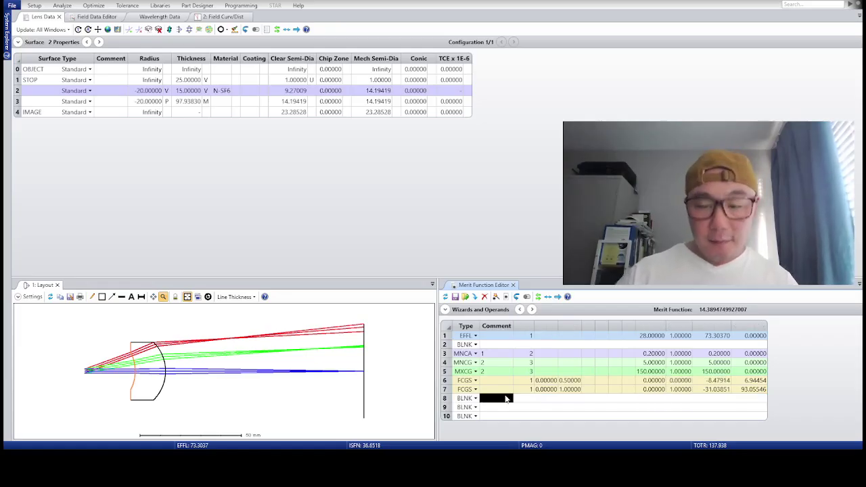
pyautogui.press('Left')
pyautogui.write('fc')
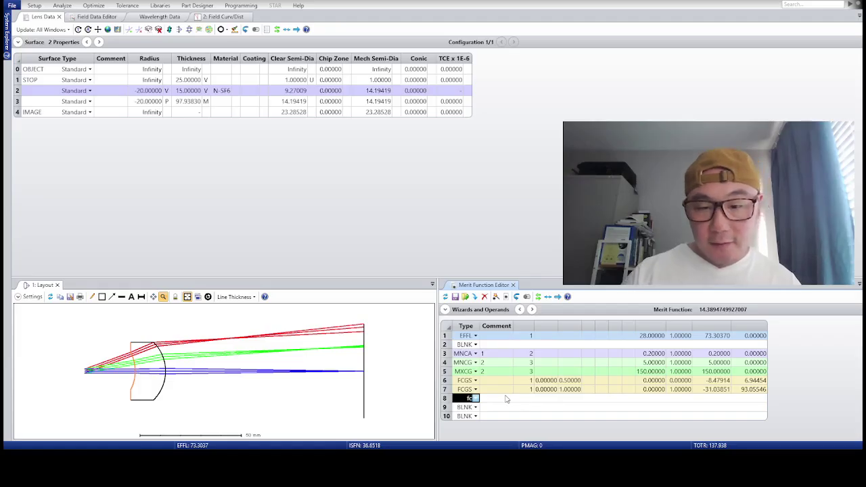
pyautogui.write('gt')
pyautogui.press('Return')
pyautogui.click(506, 399)
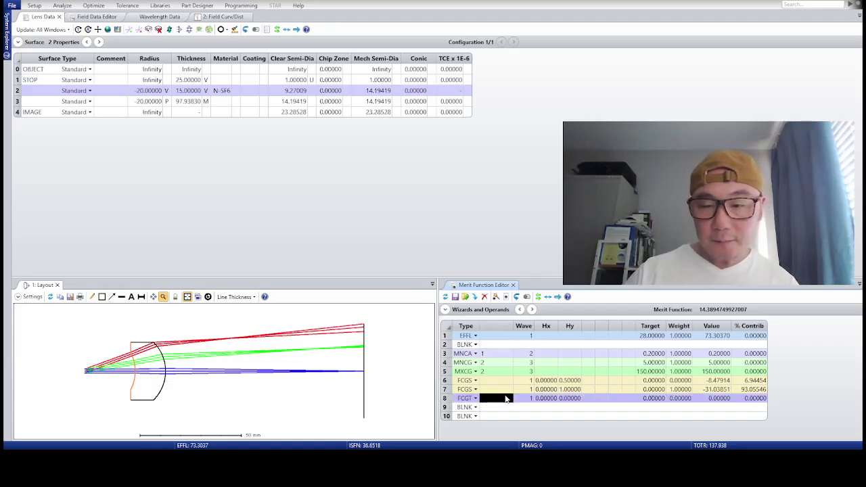
# Delete the half-field FCGS operand (Hy 0.5) from the merit function.
pyautogui.press('Up')
pyautogui.press('Up')
pyautogui.press('Delete')
pyautogui.press('Down')
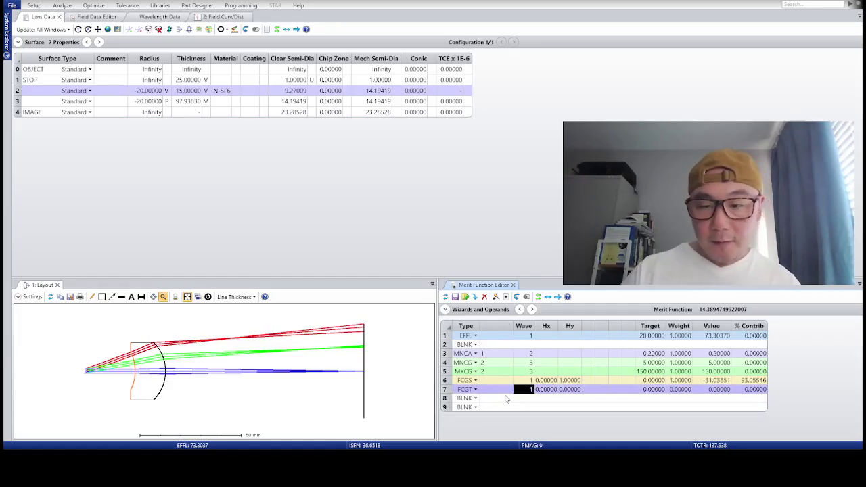
# Set the Hy value of the FCGT operand to 1.
pyautogui.press('Right')
pyautogui.press('Right')
pyautogui.press('Right')
pyautogui.press('Down')
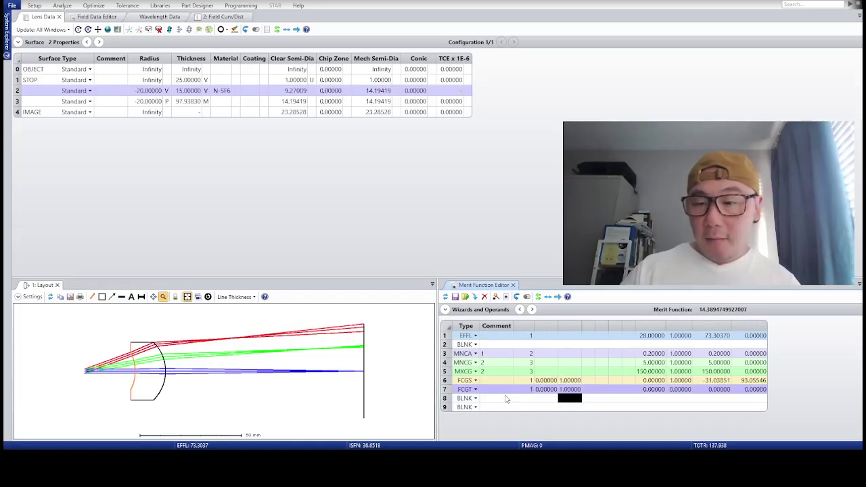
# Set the weights of the FCGS and FCGT operands in rows 6 and 7 to 0.
pyautogui.press('Up')
pyautogui.press('Up')
pyautogui.press('Right')
pyautogui.press('Right')
pyautogui.press('Right')
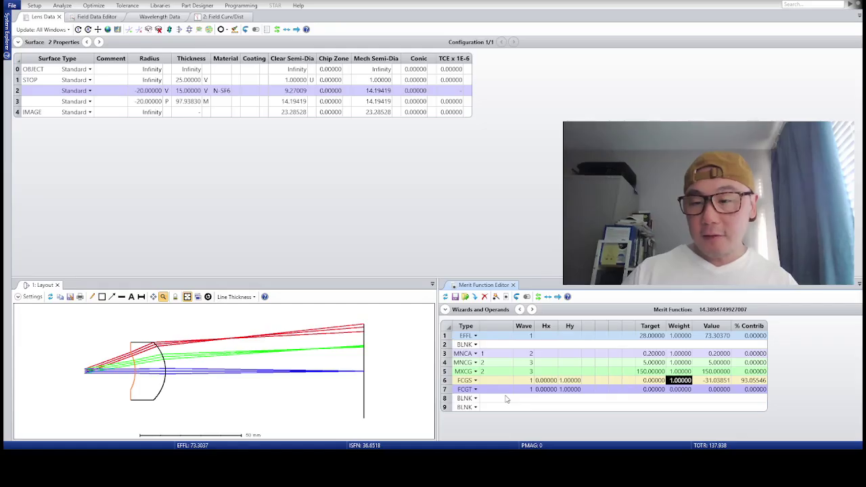
pyautogui.write('0')
pyautogui.press('Down')
pyautogui.write('0')
pyautogui.press('Return')
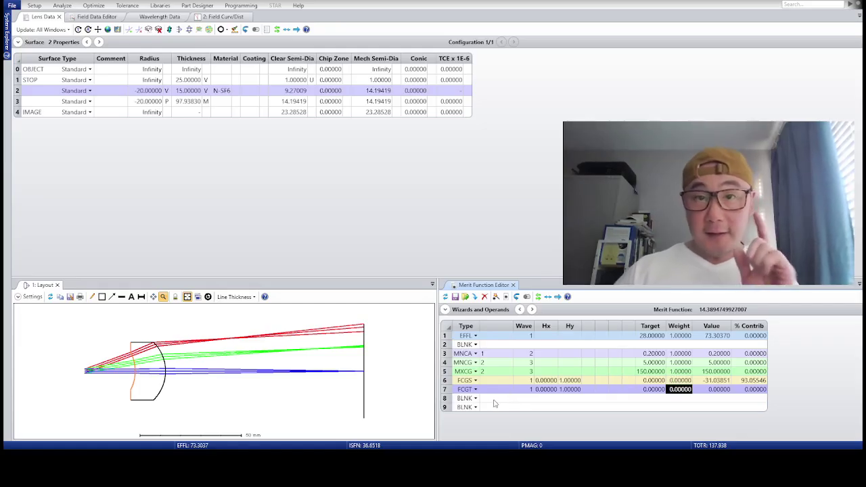
# Change the blank operand in row 8 to DIFF, with Op#1 set to 6 and Op#2 set to 7.
pyautogui.click(496, 398)
pyautogui.press('Left')
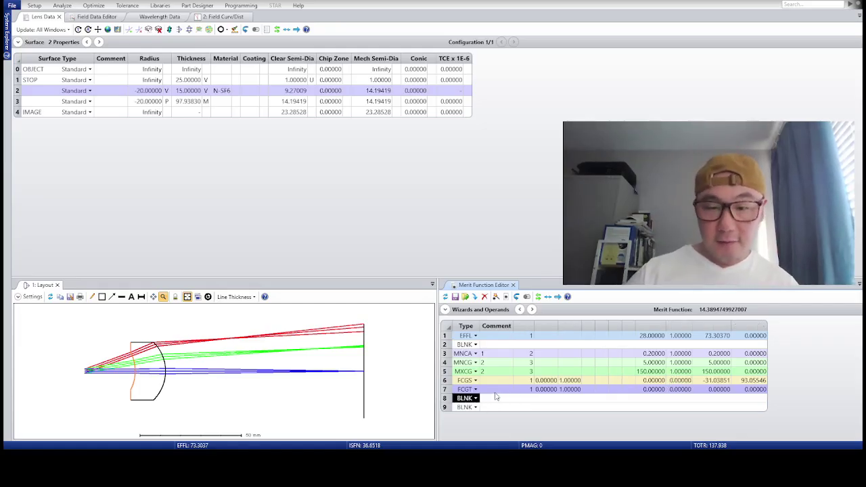
pyautogui.write('DIFF')
pyautogui.press('Return')
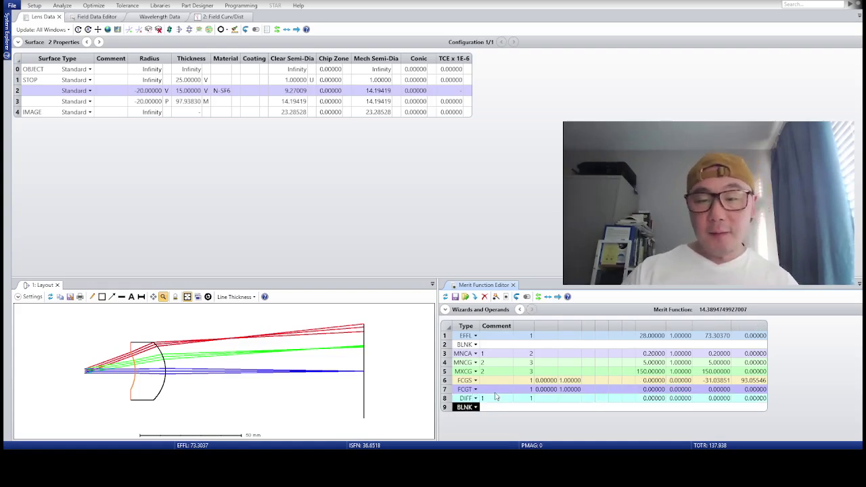
pyautogui.press('Up')
pyautogui.press('Right')
pyautogui.write('6')
pyautogui.press('Return')
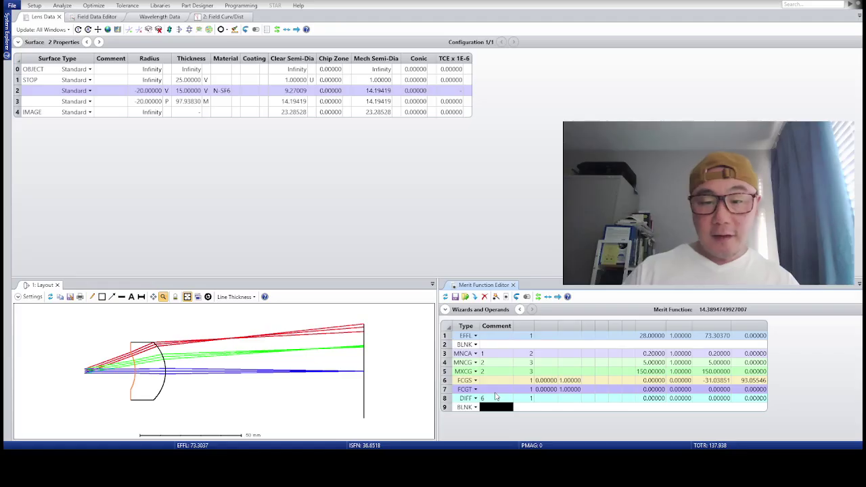
pyautogui.press('Up')
pyautogui.press('Right')
pyautogui.write('7')
pyautogui.press('Return')
pyautogui.press('Up')
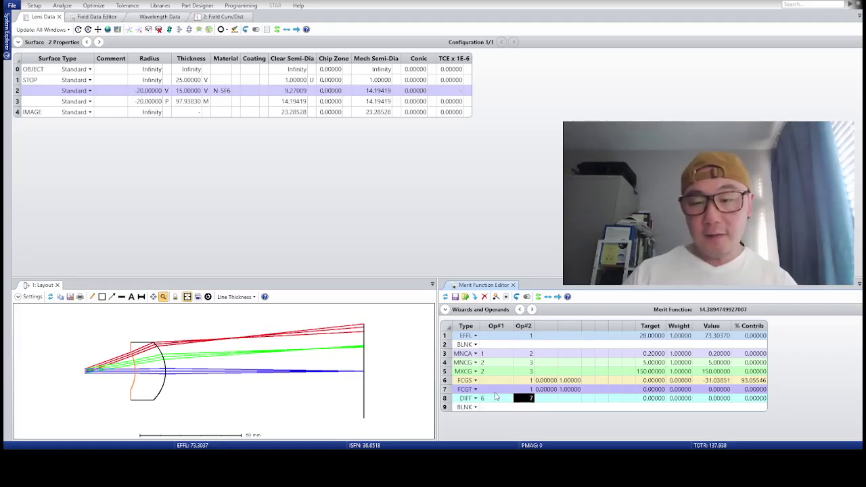
# Set the weight of the DIFF operand to 1.
pyautogui.press('Right')
pyautogui.press('Right')
pyautogui.press('Right')
pyautogui.press('Right')
pyautogui.press('Right')
pyautogui.press('Right')
pyautogui.write('1')
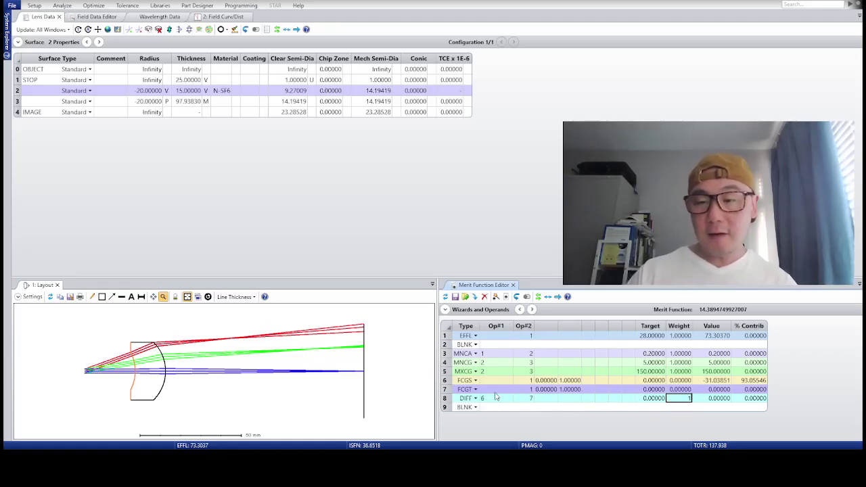
pyautogui.press('Return')
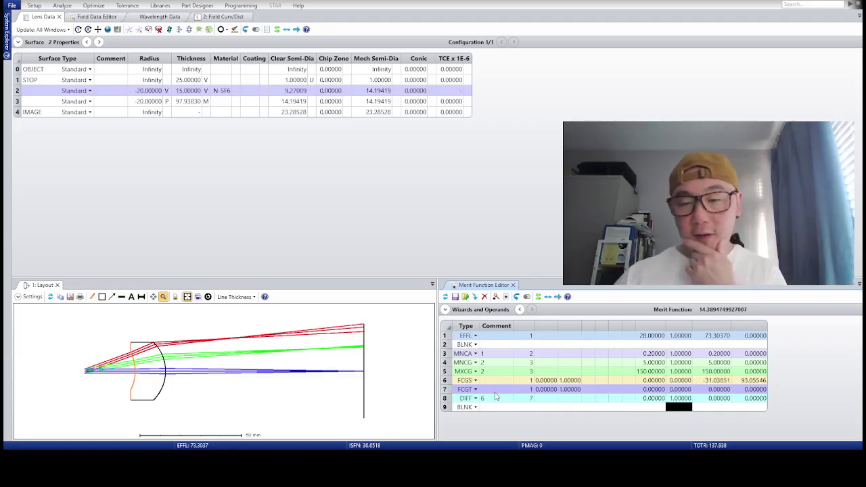
# Update the merit function and optimize the lens.
pyautogui.click(446, 297)
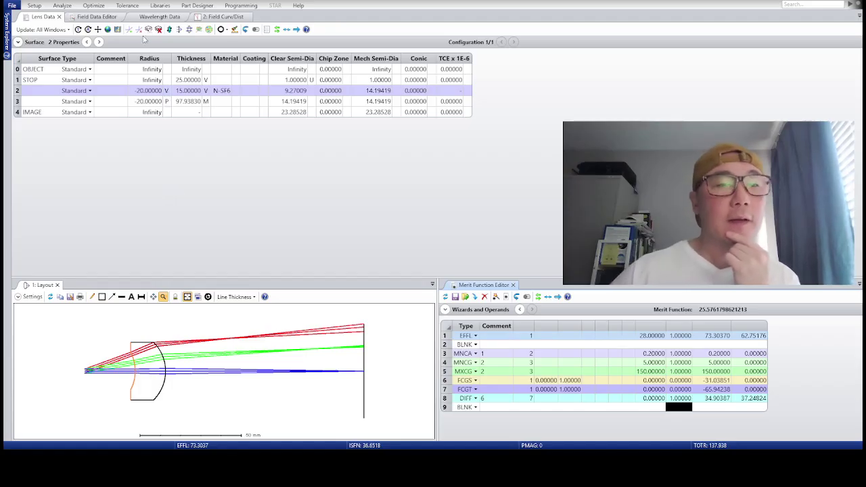
pyautogui.click(318, 36)
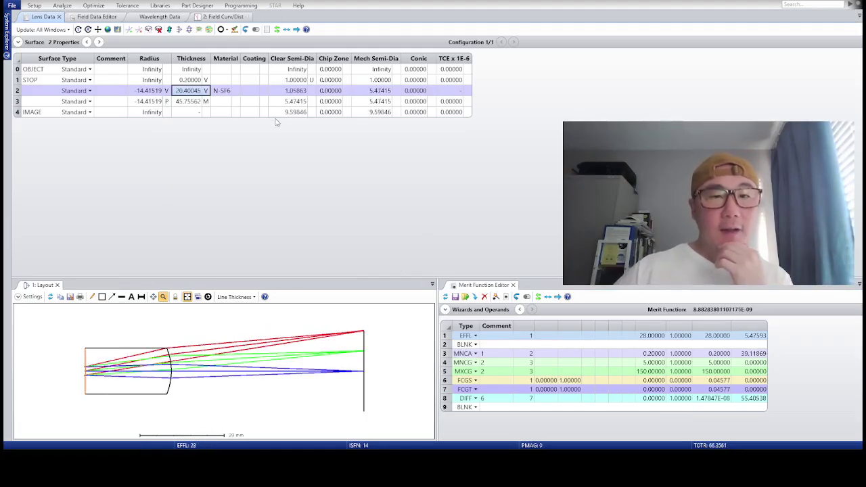
# Set the clear semi-diameter of surface 2 to 4 and that of surface 3 to 7.
pyautogui.click(289, 92)
pyautogui.write('4')
pyautogui.press('Return')
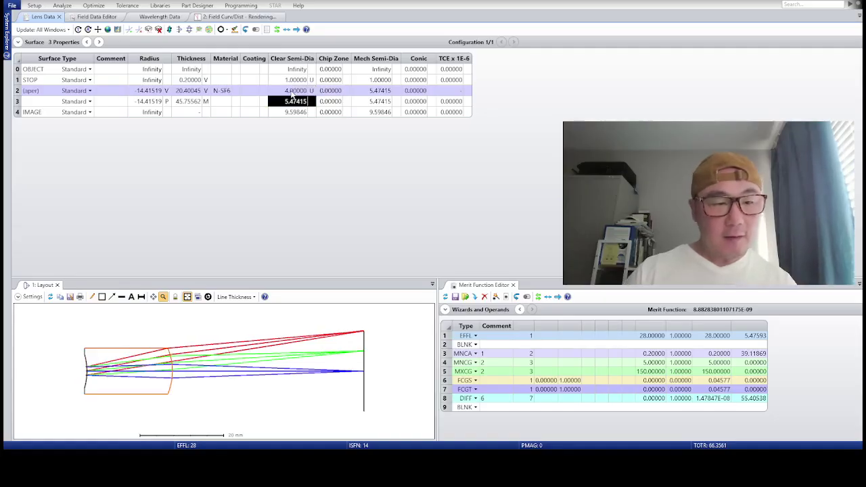
pyautogui.write('7')
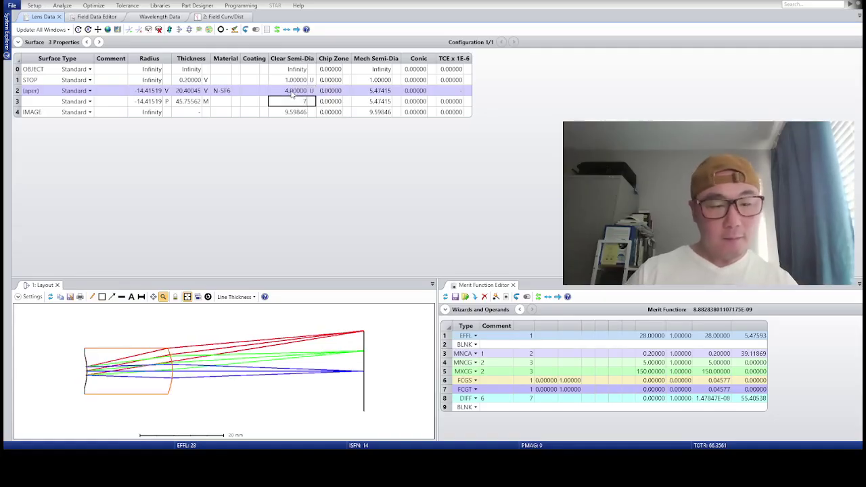
pyautogui.press('Return')
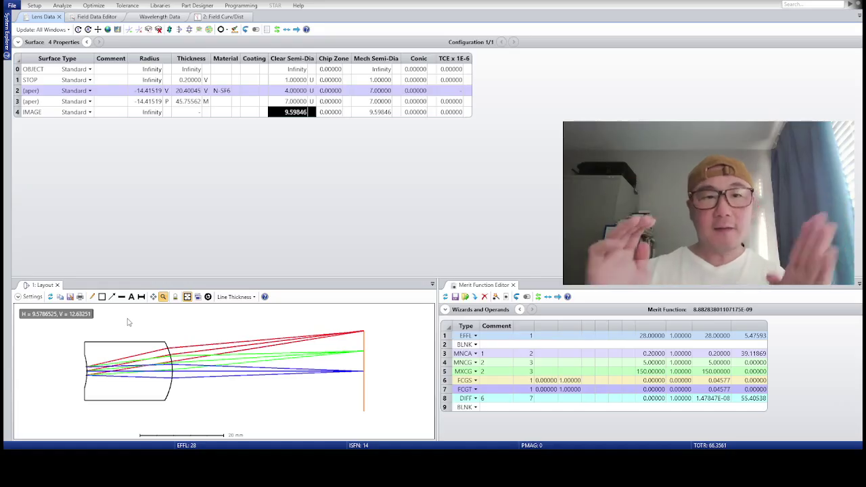
# Show the field curvature and distortion plot and set its maximum curvature scale to 5.
pyautogui.click(234, 18)
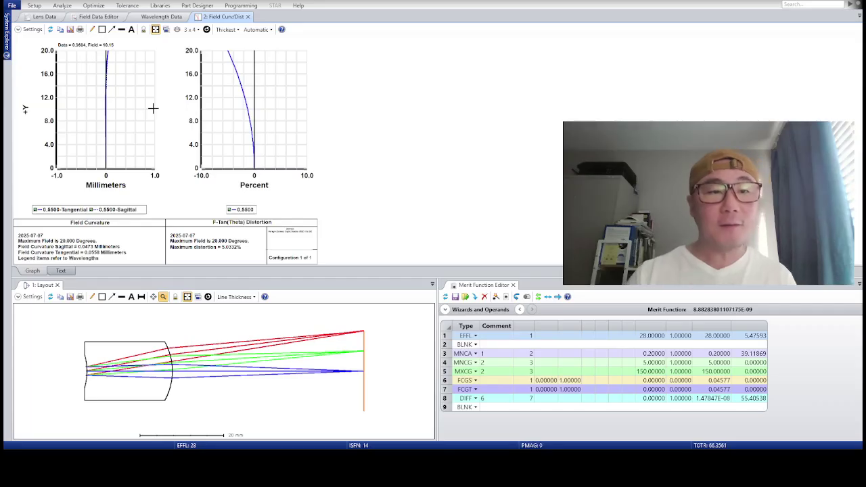
pyautogui.click(29, 31)
pyautogui.write('5')
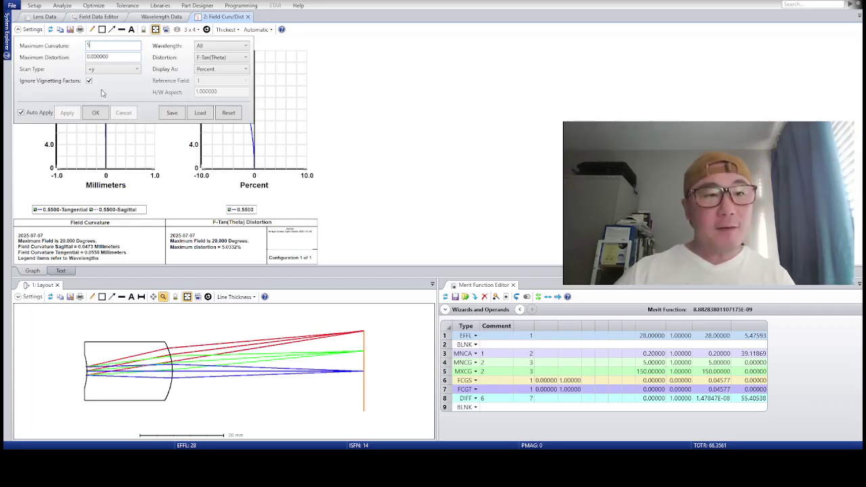
pyautogui.click(95, 113)
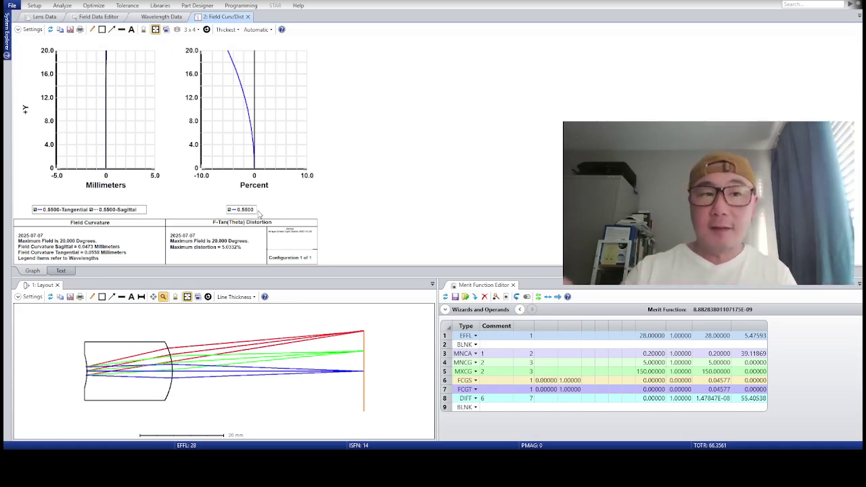
# Set the maximum curvature scale of the field curvature plot to 1.
pyautogui.click(30, 29)
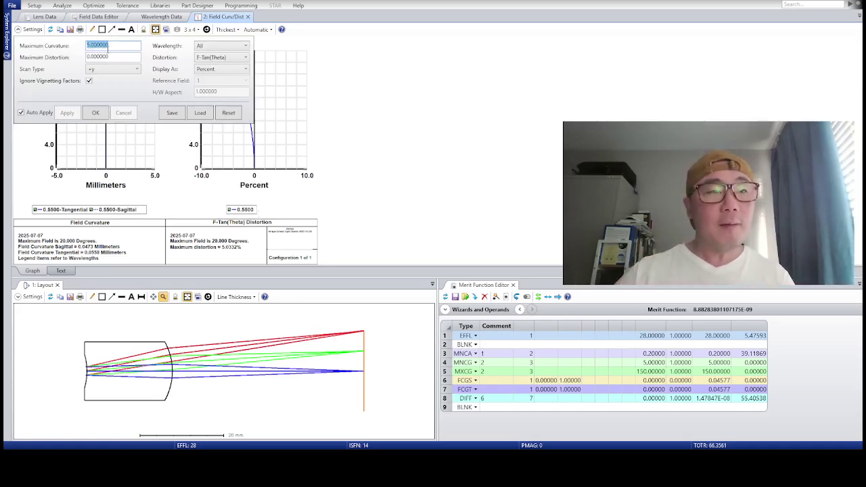
pyautogui.write('1')
pyautogui.click(101, 113)
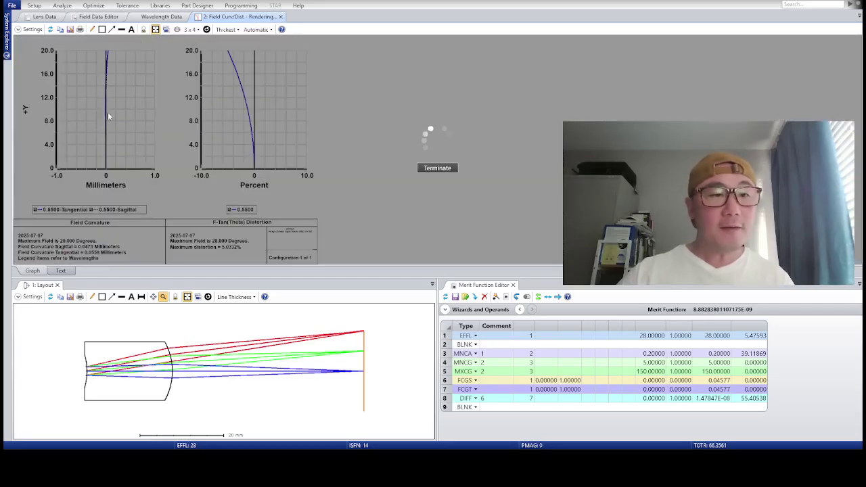
# Set the field curvature plot's maximum curvature to 0 for automatic scaling.
pyautogui.click(29, 29)
pyautogui.write('0')
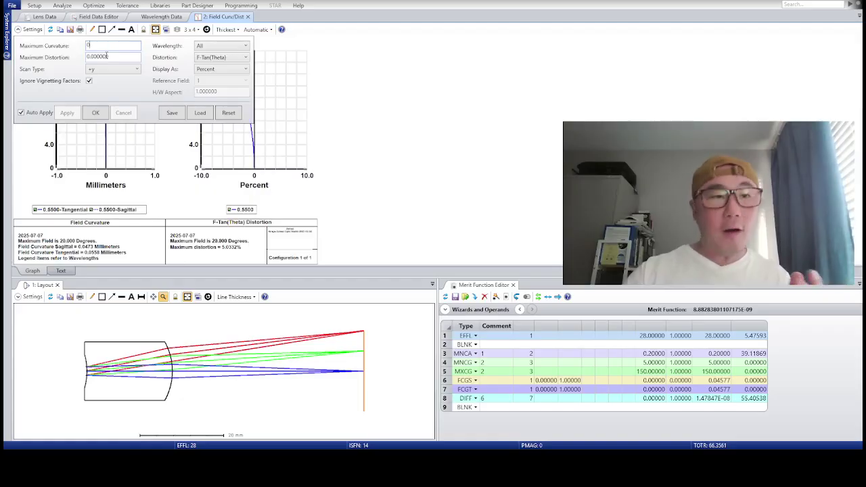
pyautogui.click(94, 113)
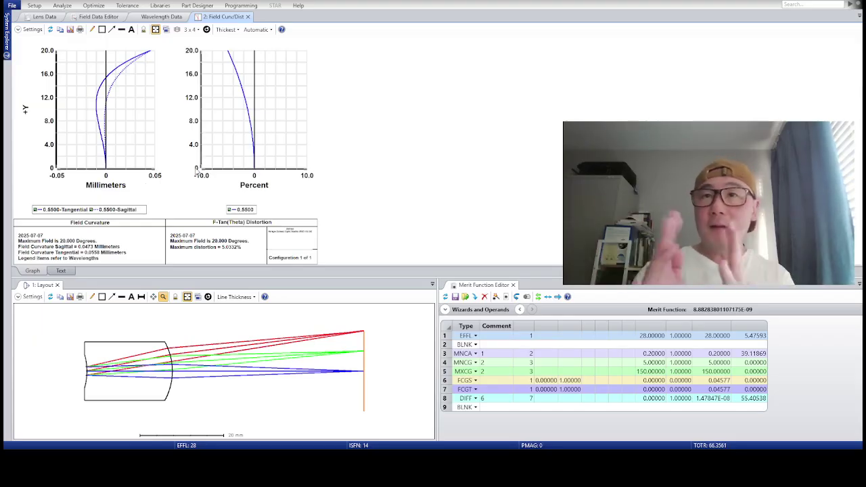
# Return the field curvature plot's maximum curvature scale to 1.
pyautogui.moveTo(110, 157)
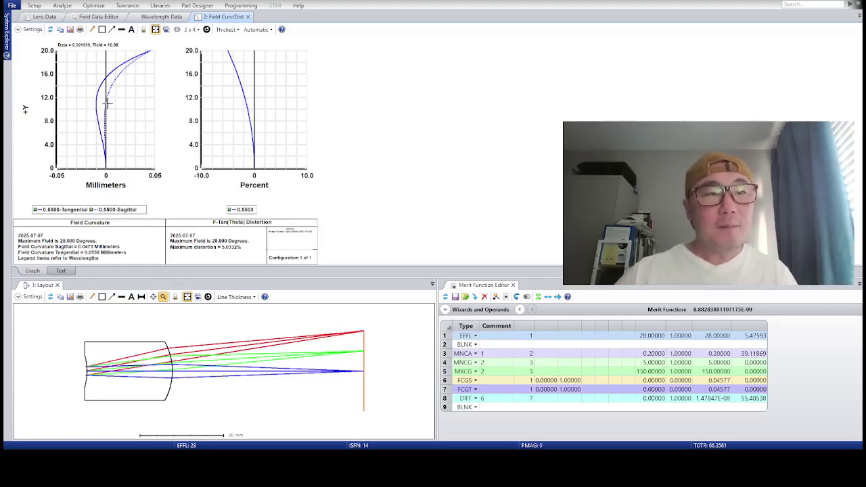
pyautogui.click(30, 30)
pyautogui.write('1')
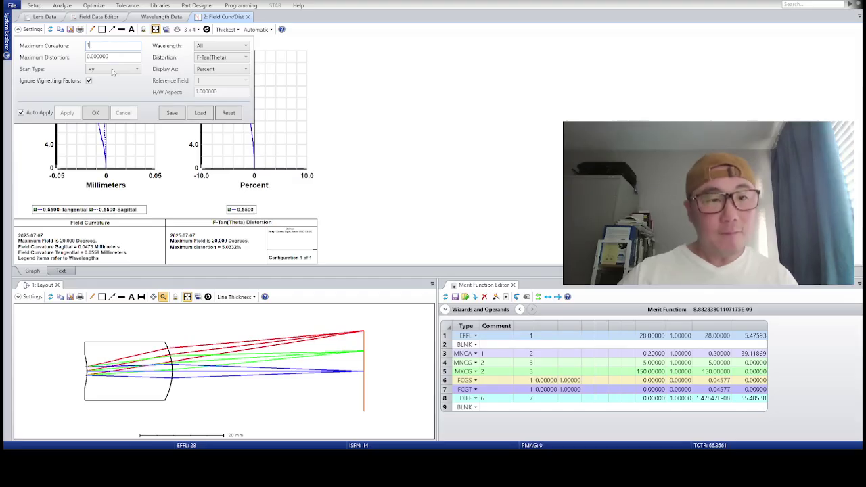
pyautogui.click(97, 113)
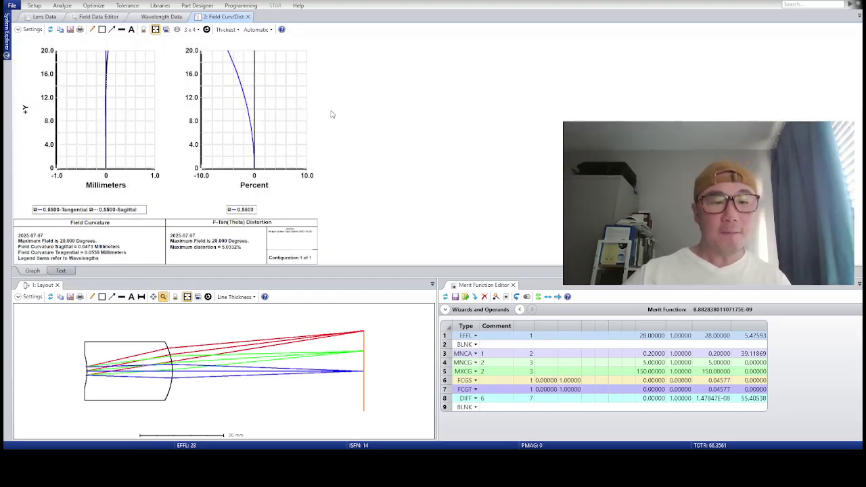